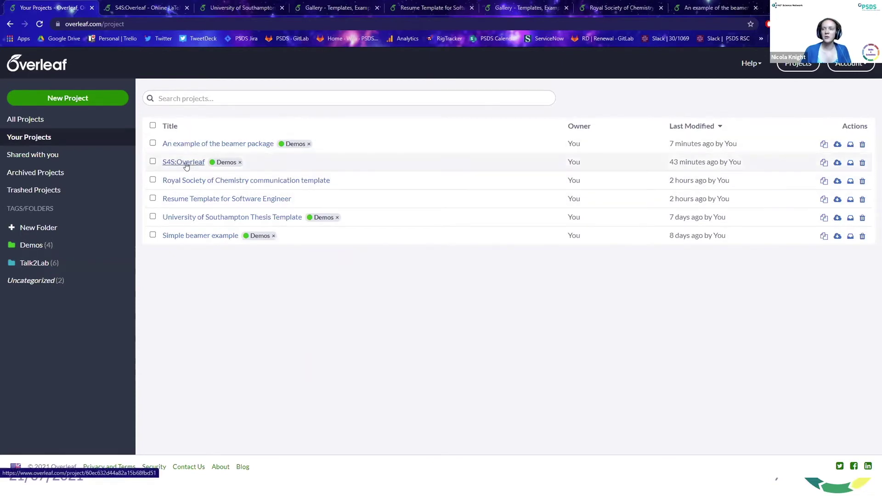
Open the S4S:Overleaf project, show main.tex as Source from the top, and check the other output files
{"action": "left_click", "coordinate": [128, 7]}
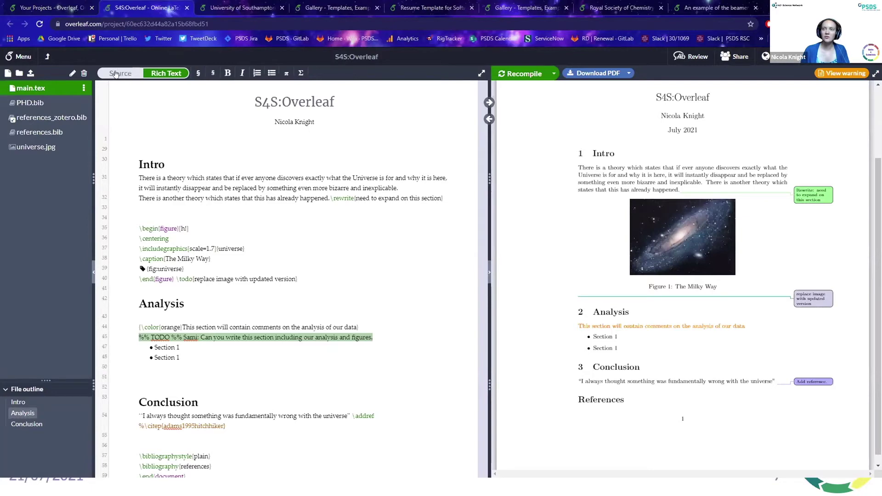
{"action": "left_click", "coordinate": [116, 74]}
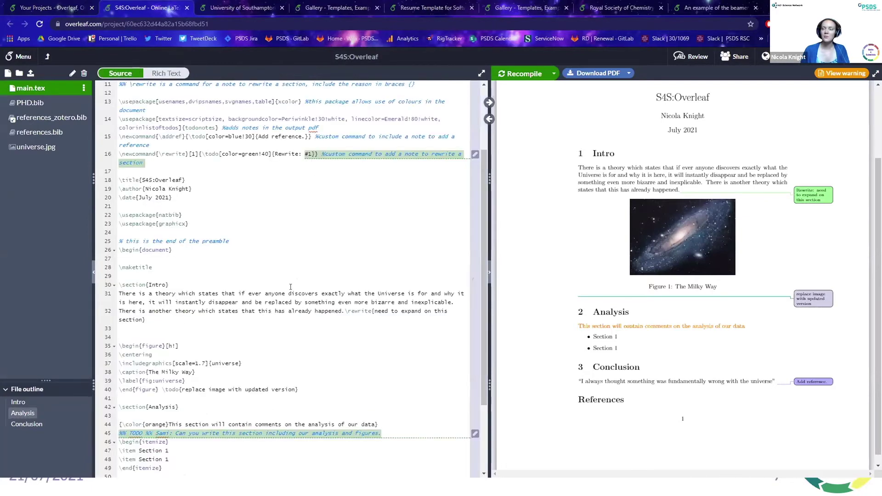
{"action": "scroll", "coordinate": [290, 287], "scroll_direction": "up", "scroll_amount": 3}
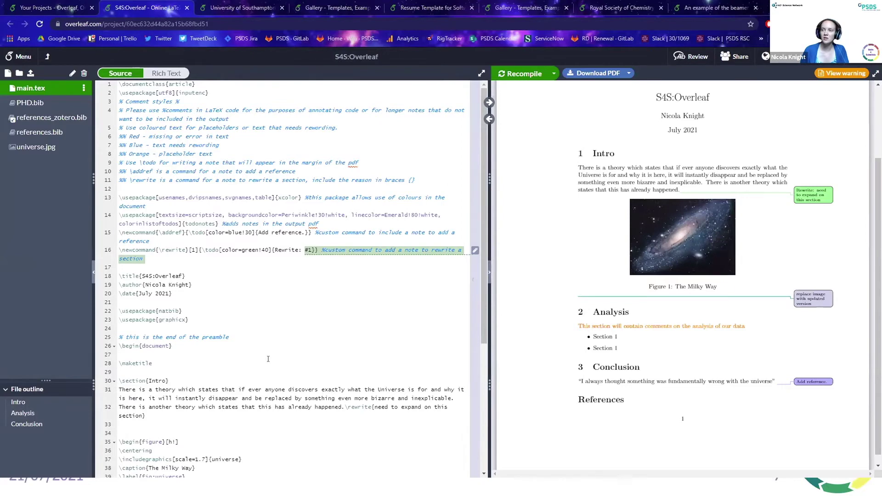
{"action": "scroll", "coordinate": [268, 358], "scroll_direction": "down", "scroll_amount": 1}
{"action": "scroll", "coordinate": [268, 359], "scroll_direction": "up", "scroll_amount": 1}
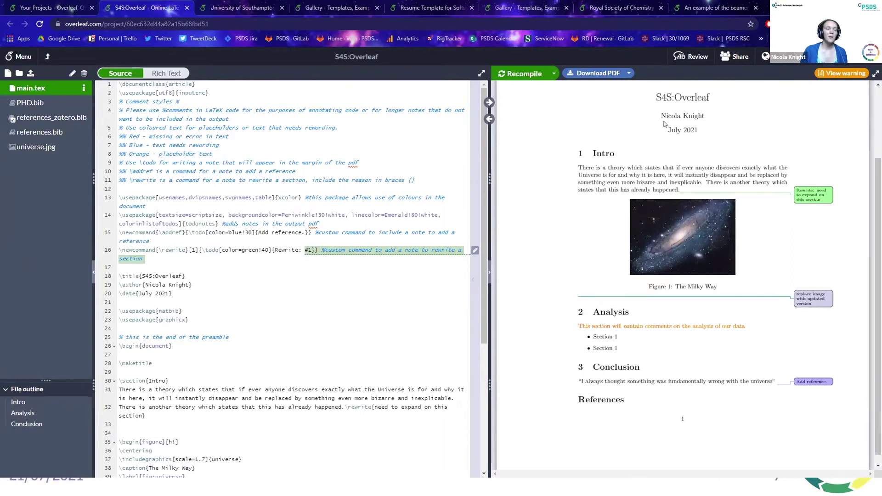
{"action": "left_click", "coordinate": [628, 73]}
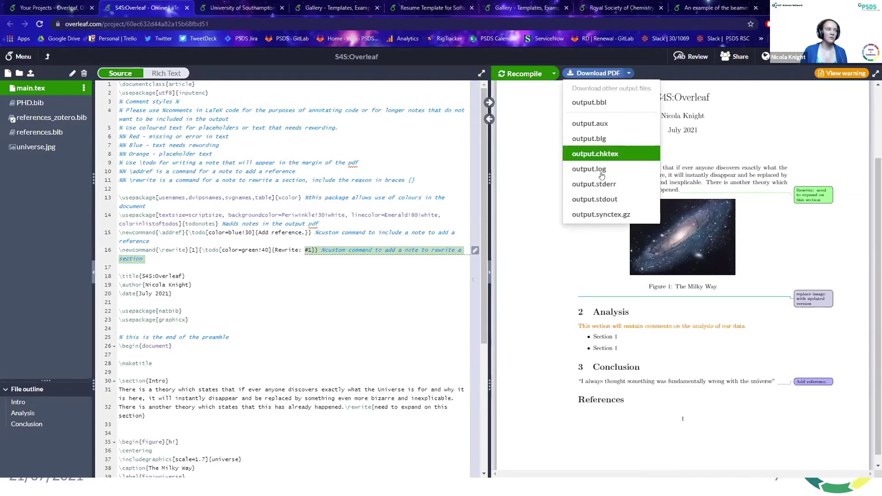
{"action": "left_click", "coordinate": [183, 342]}
{"action": "scroll", "coordinate": [162, 353], "scroll_direction": "down", "scroll_amount": 2}
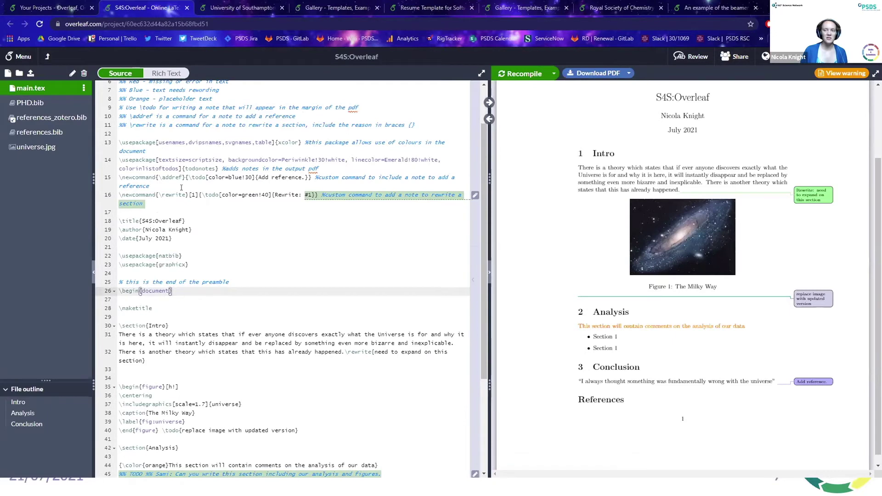
{"action": "scroll", "coordinate": [181, 188], "scroll_direction": "down", "scroll_amount": 3}
{"action": "left_click", "coordinate": [193, 243]}
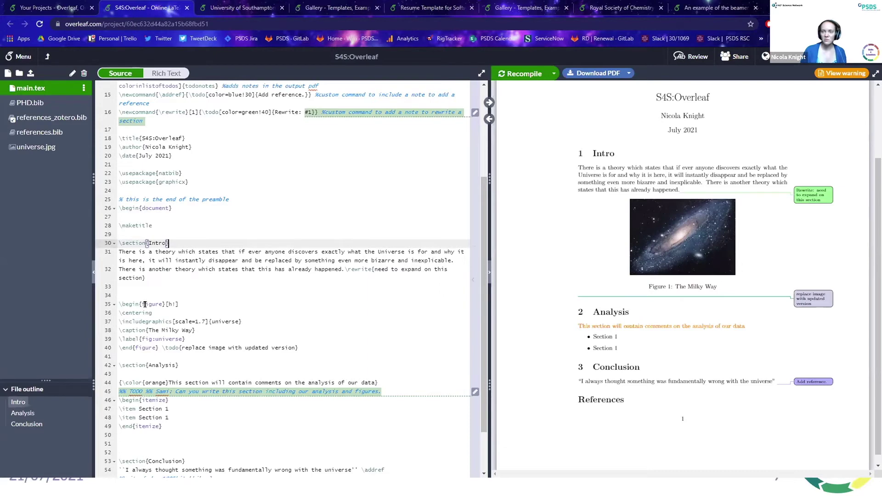
{"action": "left_click_drag", "start_coordinate": [122, 304], "coordinate": [163, 304]}
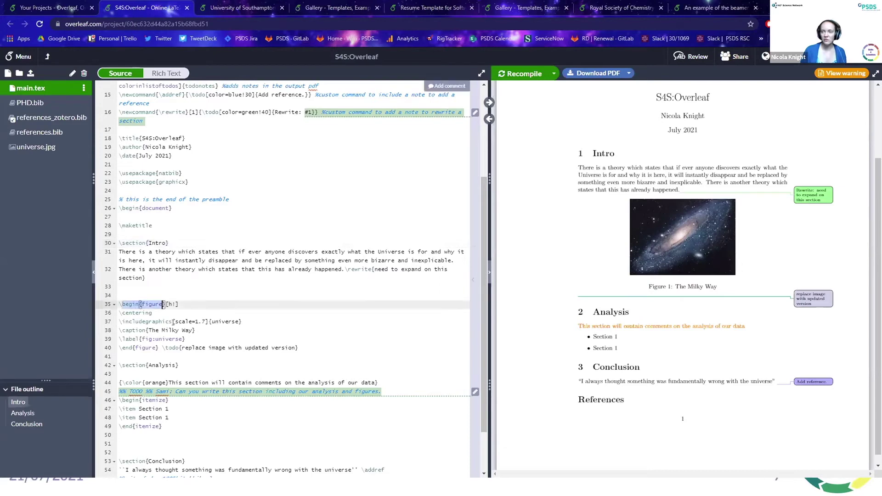
{"action": "left_click", "coordinate": [137, 366]}
{"action": "scroll", "coordinate": [152, 368], "scroll_direction": "down", "scroll_amount": 3}
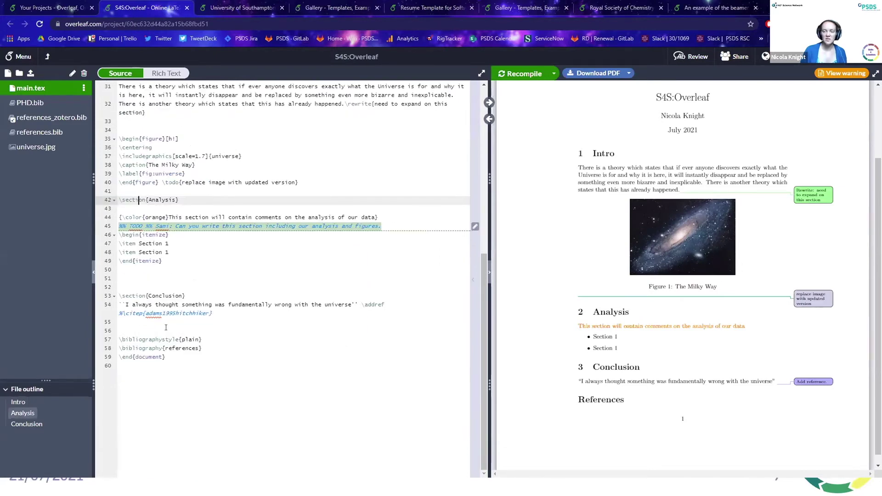
{"action": "scroll", "coordinate": [270, 385], "scroll_direction": "up", "scroll_amount": 4}
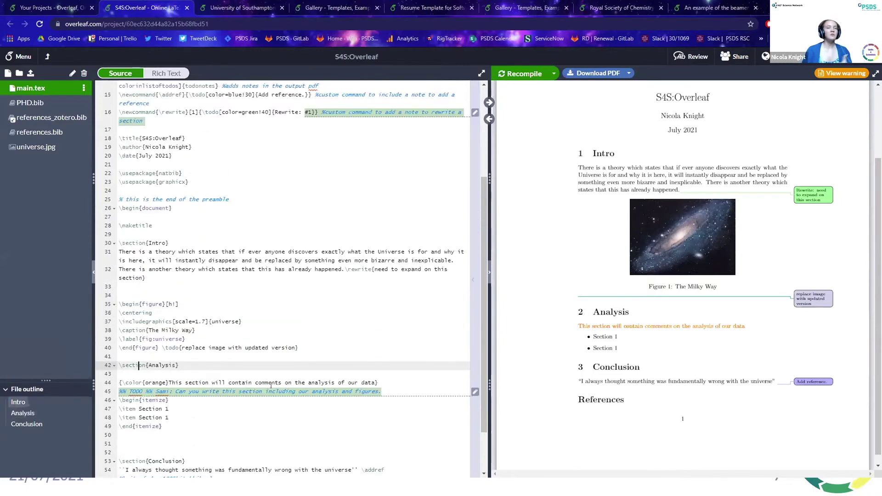
{"action": "scroll", "coordinate": [270, 386], "scroll_direction": "up", "scroll_amount": 1}
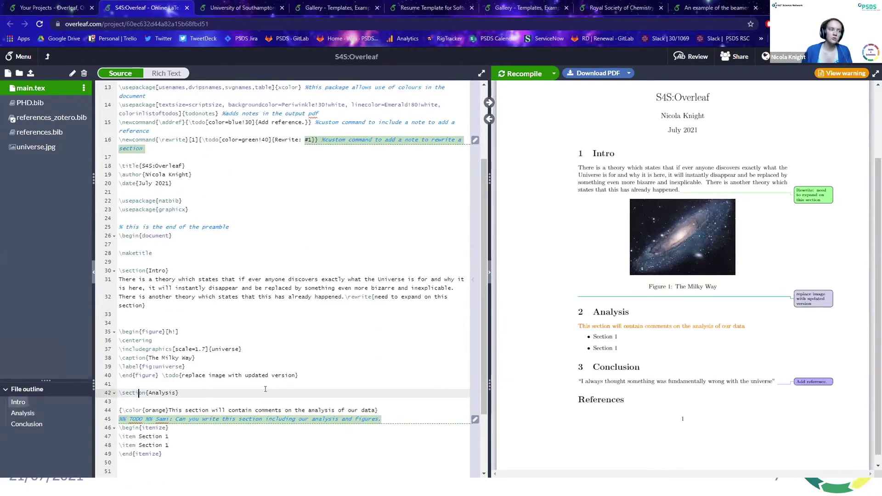
{"action": "scroll", "coordinate": [265, 390], "scroll_direction": "up", "scroll_amount": 5}
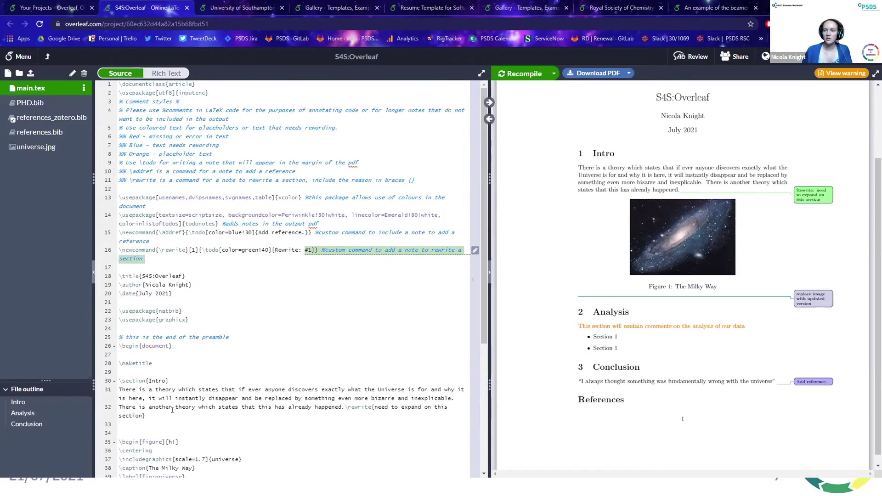
{"action": "left_click", "coordinate": [165, 381]}
Extend the Intro heading to Introduction, recompile, and check the Recompile options
{"action": "type", "text": "ductio"}
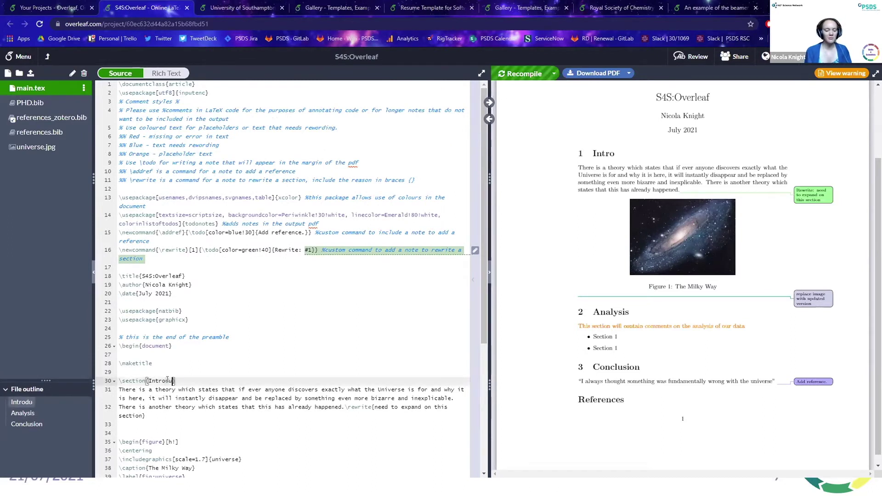
{"action": "type", "text": "n"}
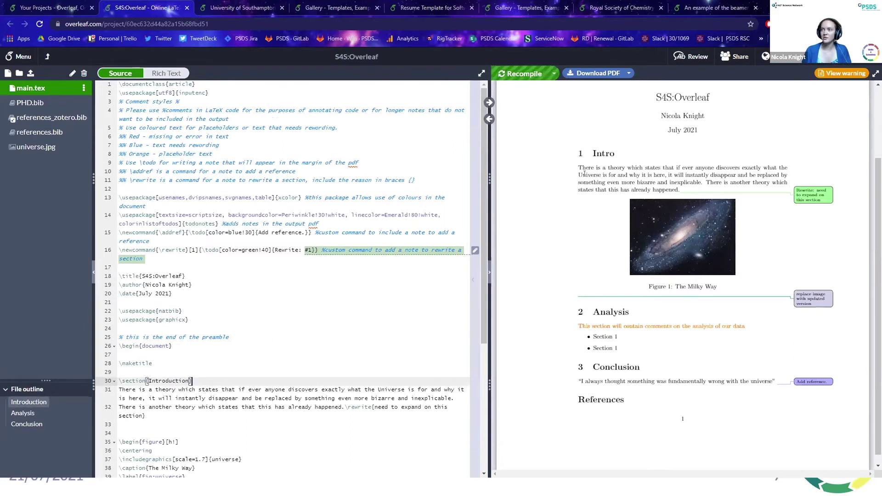
{"action": "left_click", "coordinate": [494, 76]}
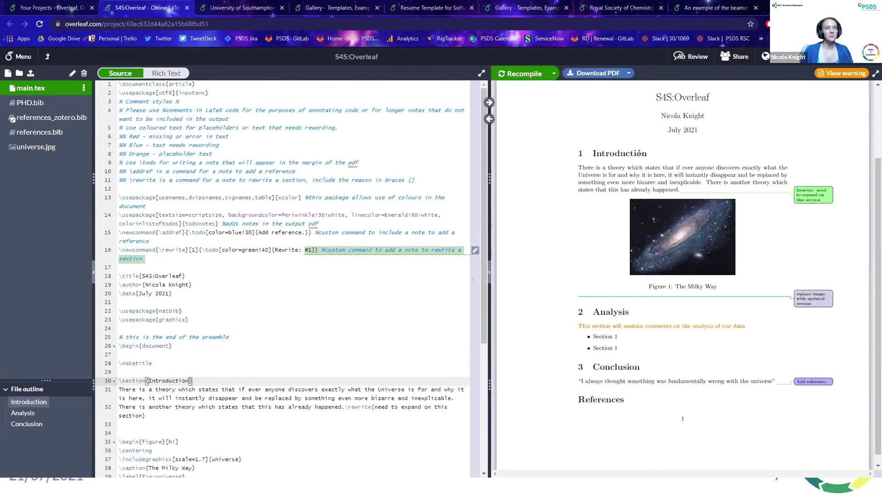
{"action": "left_click", "coordinate": [554, 73]}
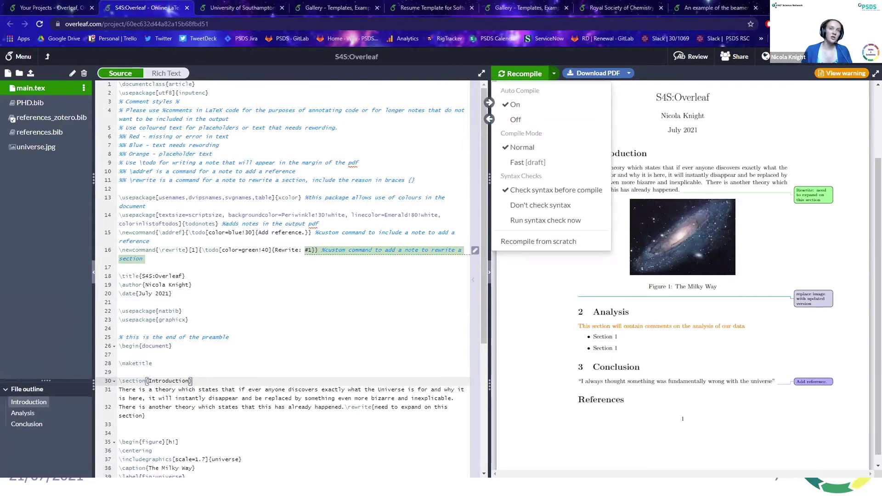
{"action": "left_click", "coordinate": [260, 390]}
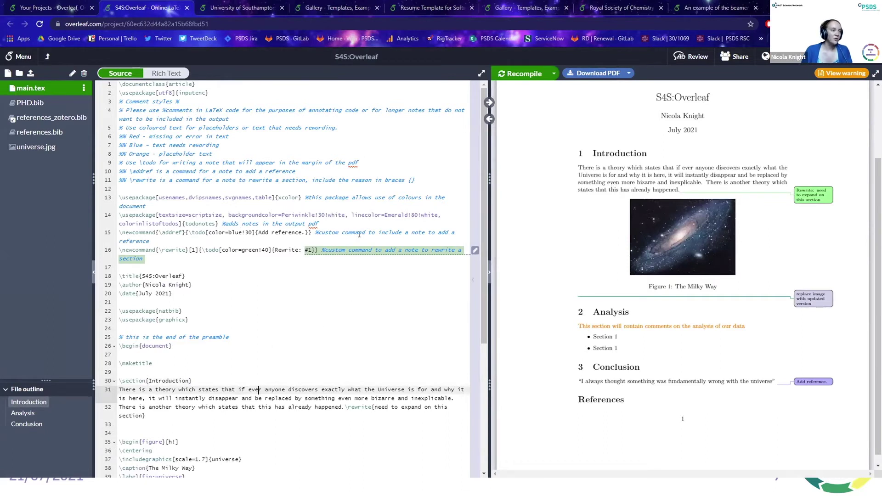
Review the compile warnings and raw logs, then return to the PDF preview
{"action": "left_click", "coordinate": [842, 72]}
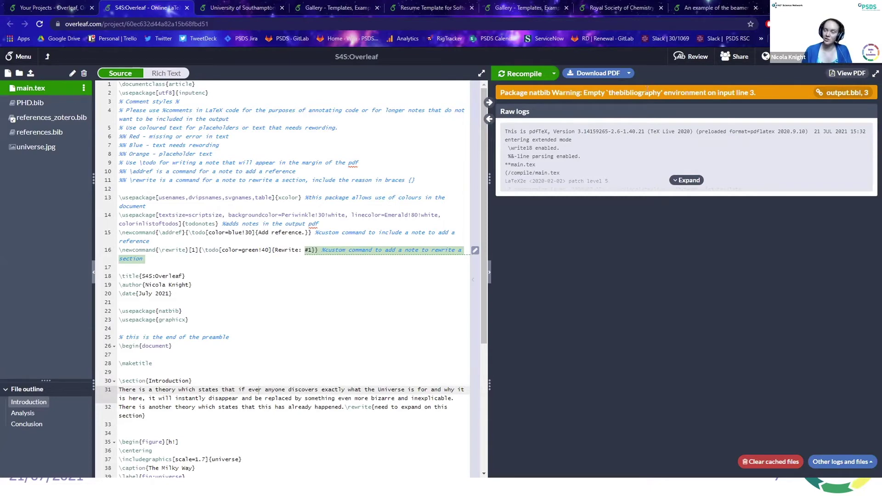
{"action": "left_click", "coordinate": [849, 73]}
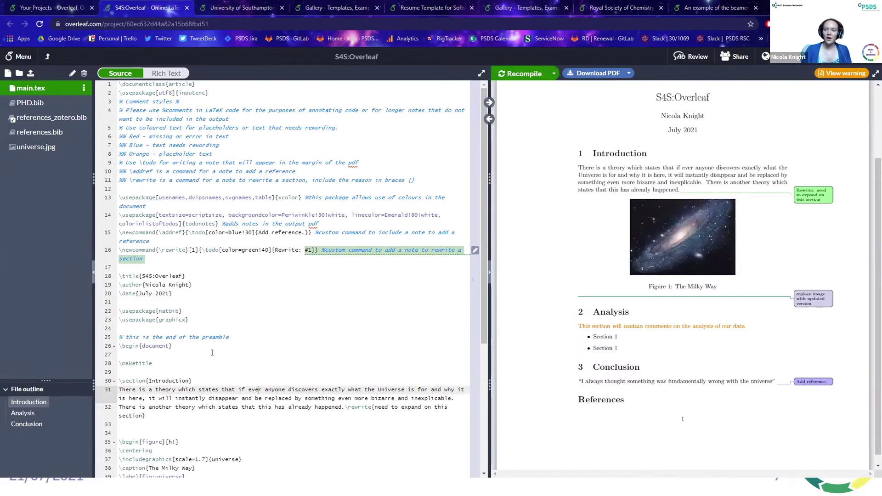
{"action": "left_click", "coordinate": [165, 363]}
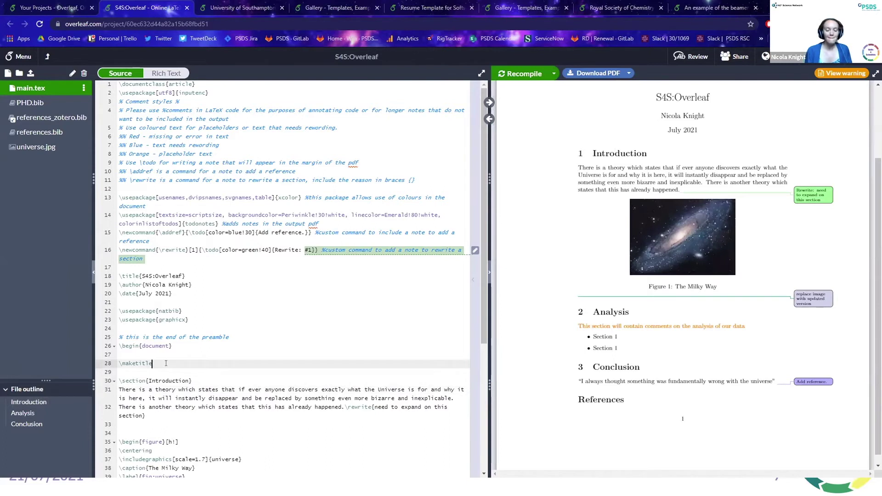
Add an undefined \hello line below \maketitle, recompile, and open the error at line 30
{"action": "key", "text": "Return"}
{"action": "key", "text": "Return"}
{"action": "type", "text": "\\"}
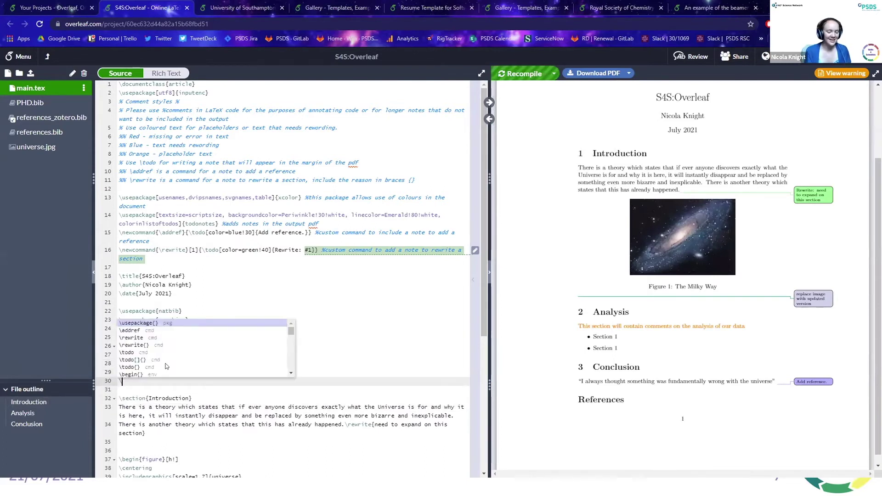
{"action": "type", "text": "hello"}
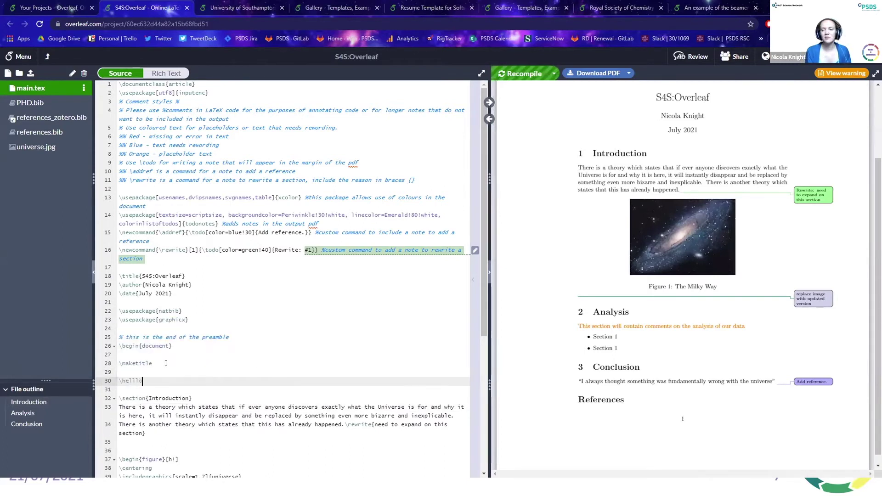
{"action": "key", "text": "ctrl+s"}
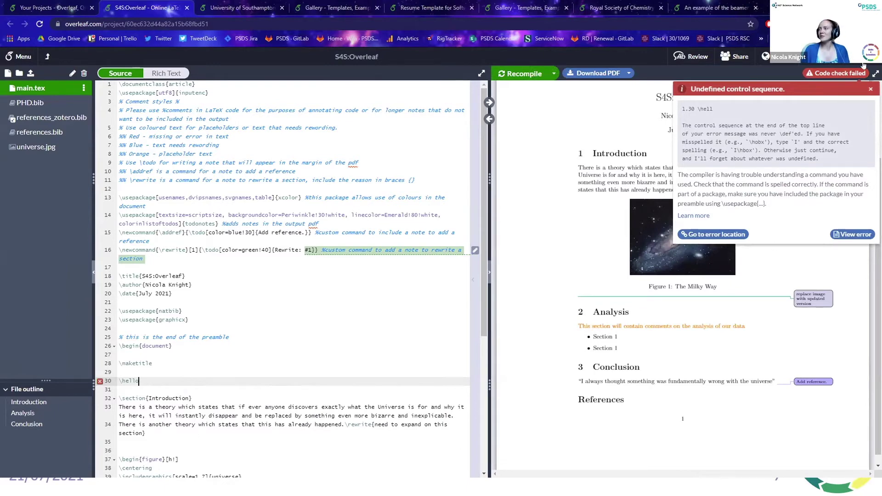
{"action": "left_click", "coordinate": [831, 72]}
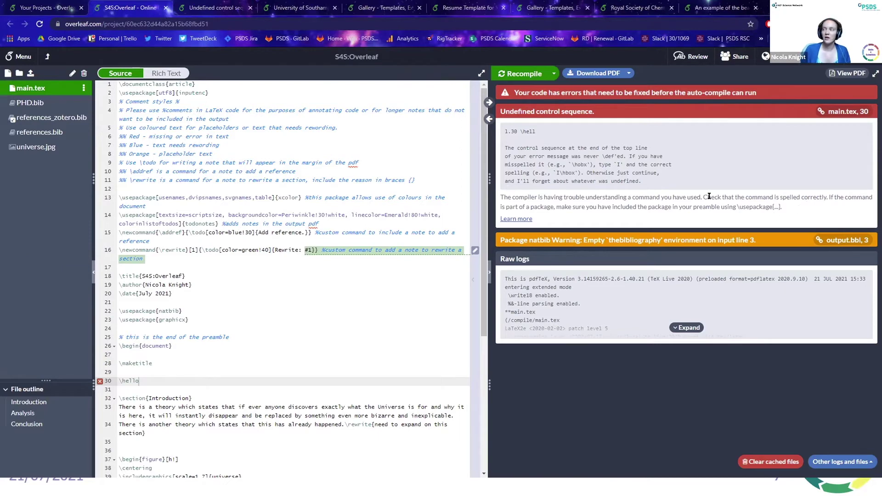
{"action": "left_click", "coordinate": [849, 114]}
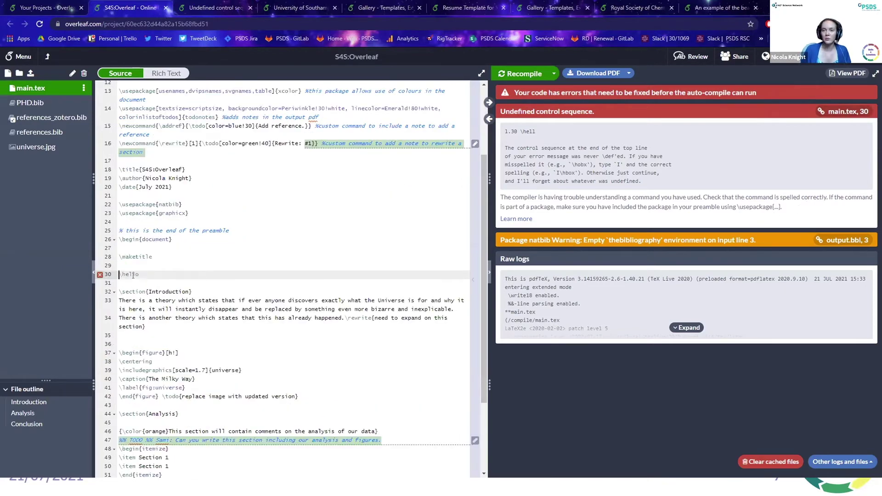
Delete the \hello command and its leftover empty line from main.tex
{"action": "mouse_move", "coordinate": [98, 276]}
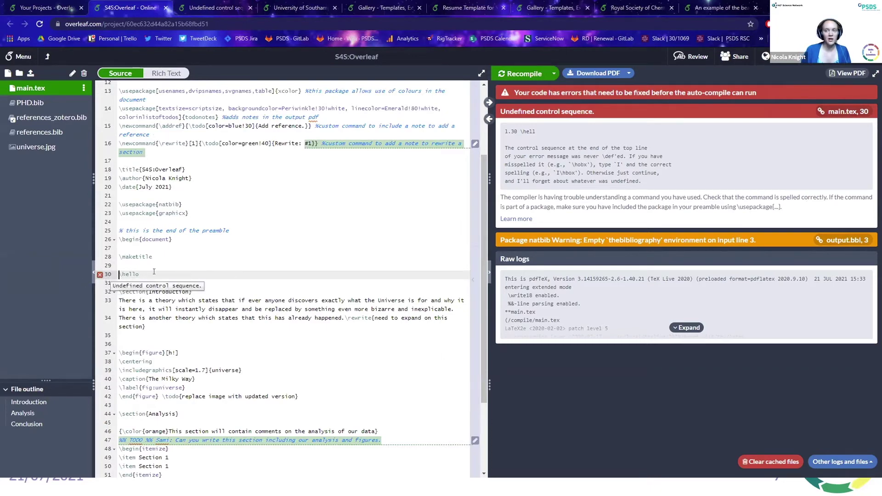
{"action": "left_click_drag", "start_coordinate": [139, 274], "coordinate": [119, 274]}
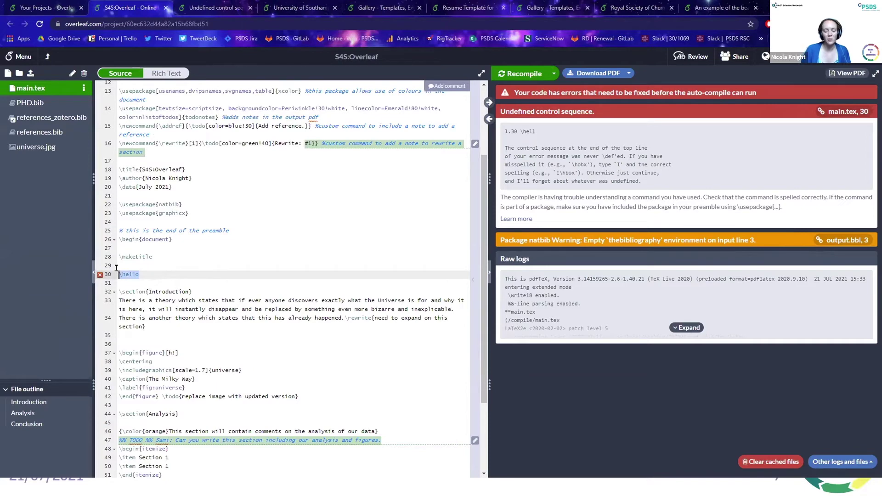
{"action": "key", "text": "BackSpace"}
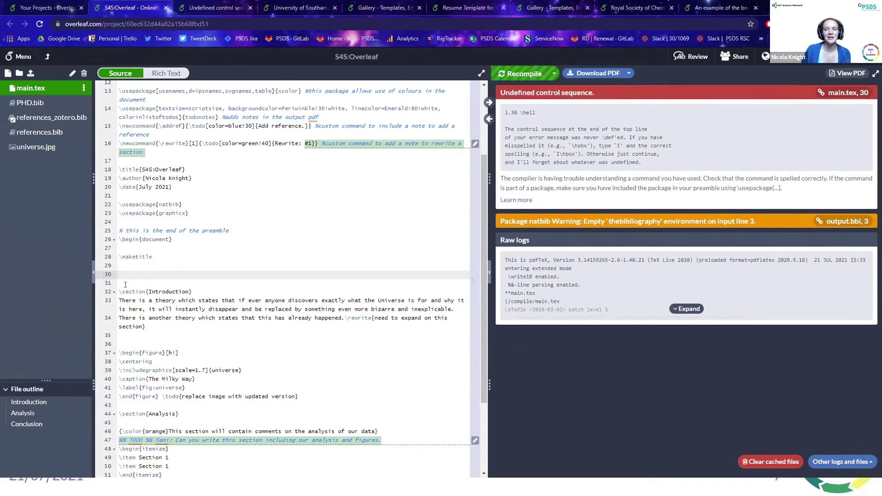
{"action": "key", "text": "BackSpace"}
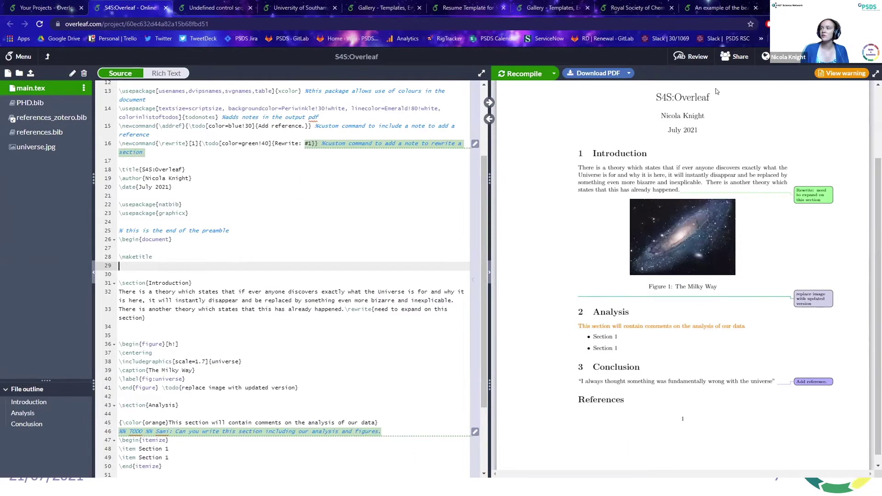
Turn on track changes for everyone from the Review panel
{"action": "left_click", "coordinate": [689, 56]}
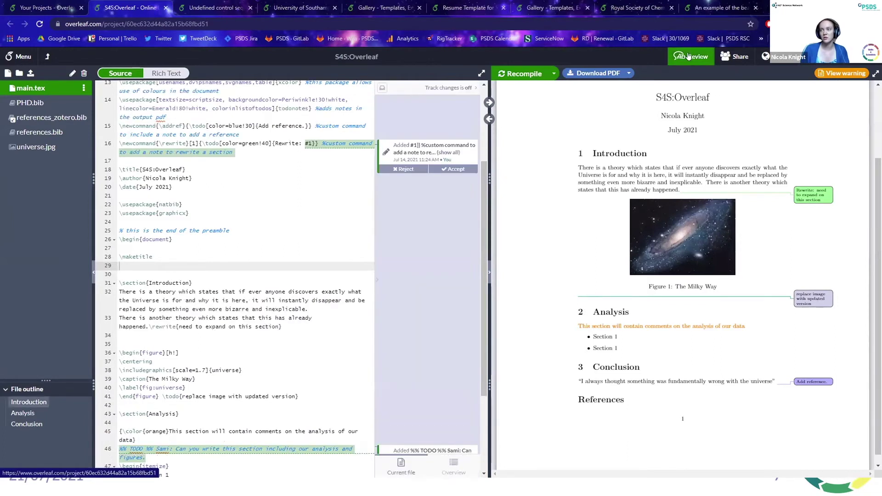
{"action": "left_click", "coordinate": [439, 89]}
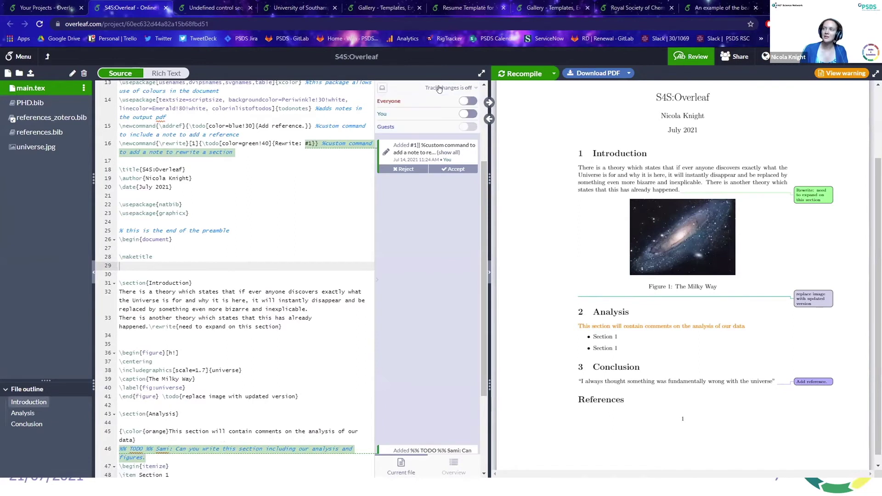
{"action": "left_click", "coordinate": [467, 101]}
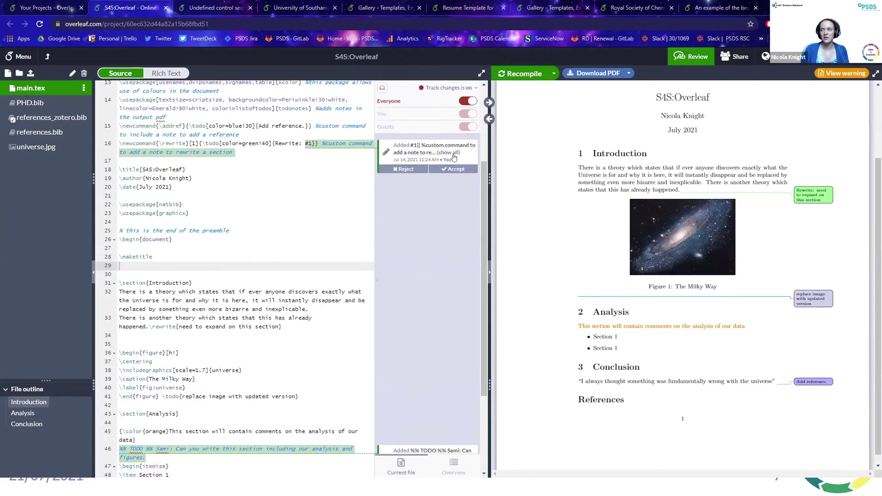
Delete letters from the Introduction heading as a tracked edit and recompile
{"action": "left_click", "coordinate": [188, 282]}
{"action": "key", "text": "BackSpace"}
{"action": "key", "text": "BackSpace"}
{"action": "key", "text": "BackSpace"}
{"action": "key", "text": "BackSpace"}
{"action": "key", "text": "BackSpace"}
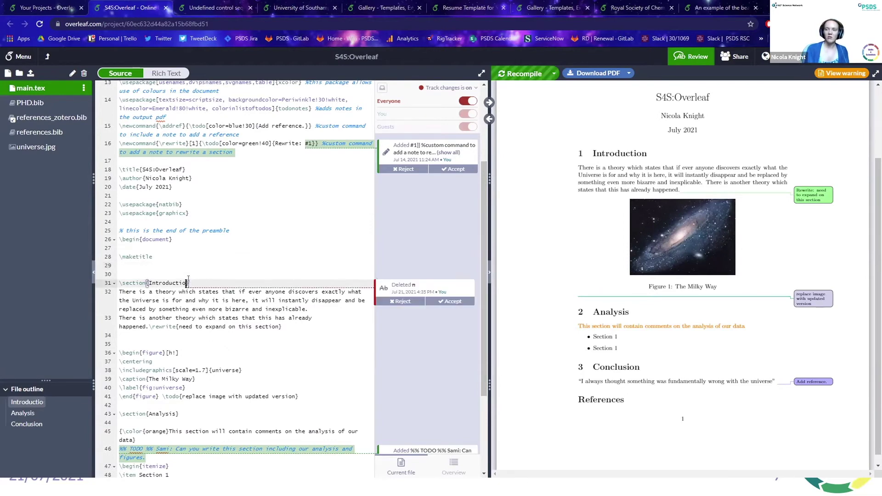
{"action": "key", "text": "BackSpace"}
{"action": "key", "text": "BackSpace"}
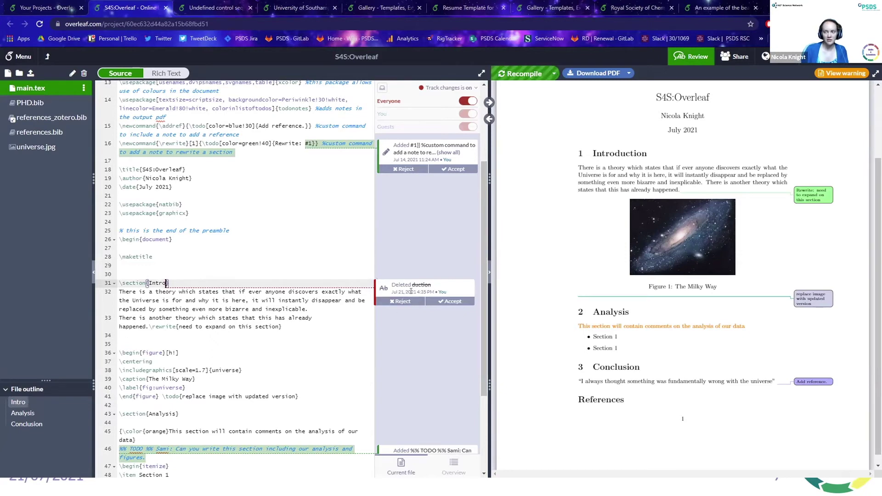
{"action": "key", "text": "ctrl+s"}
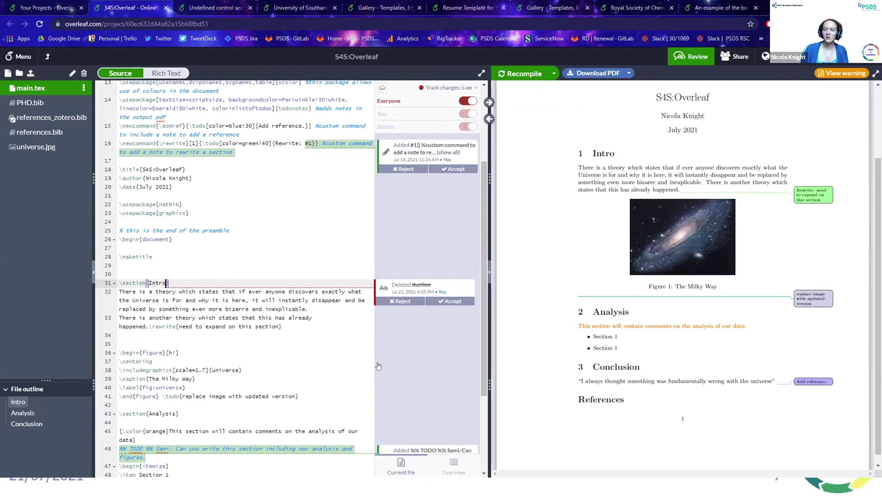
Reject the heading deletion to restore Introduction and accept the added TODO comment
{"action": "scroll", "coordinate": [344, 278], "scroll_direction": "down", "scroll_amount": 3}
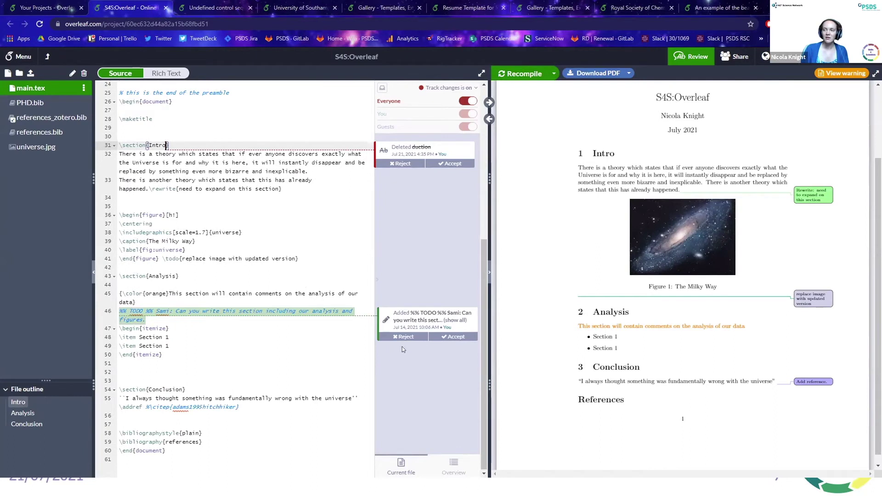
{"action": "left_click", "coordinate": [410, 163]}
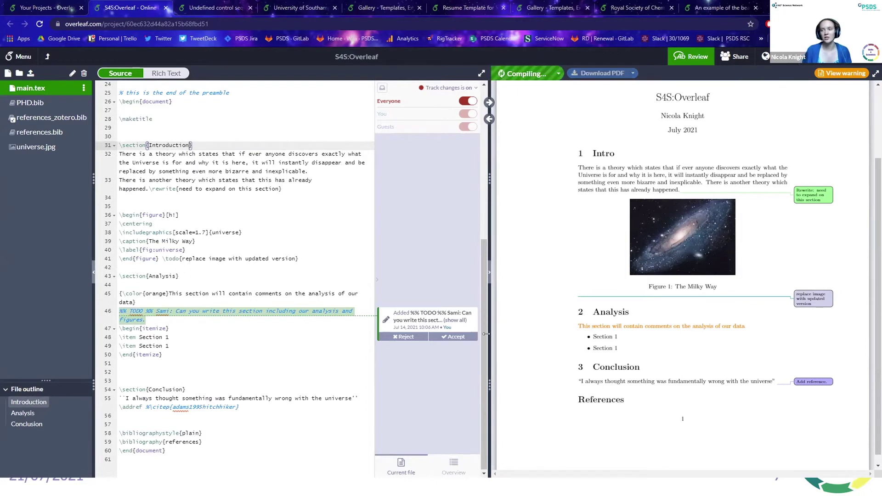
{"action": "left_click", "coordinate": [453, 336]}
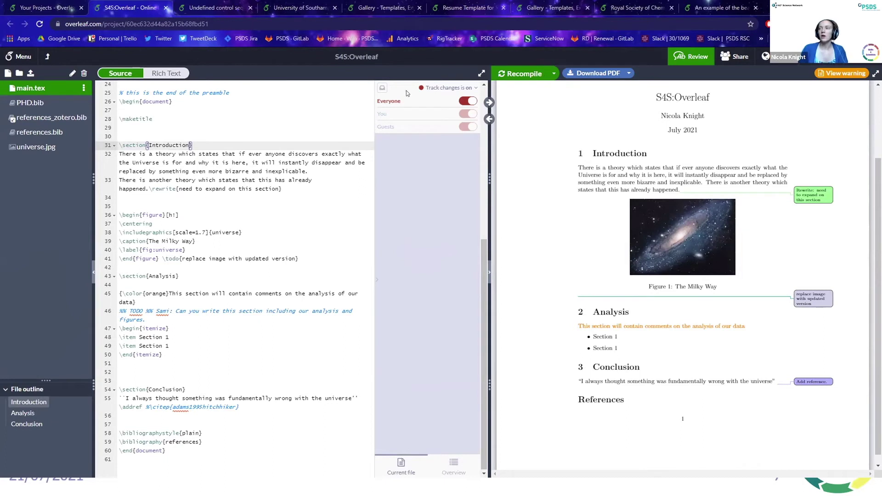
Switch track changes off for everyone, close the review panel, and move to line 51
{"action": "left_click", "coordinate": [468, 89]}
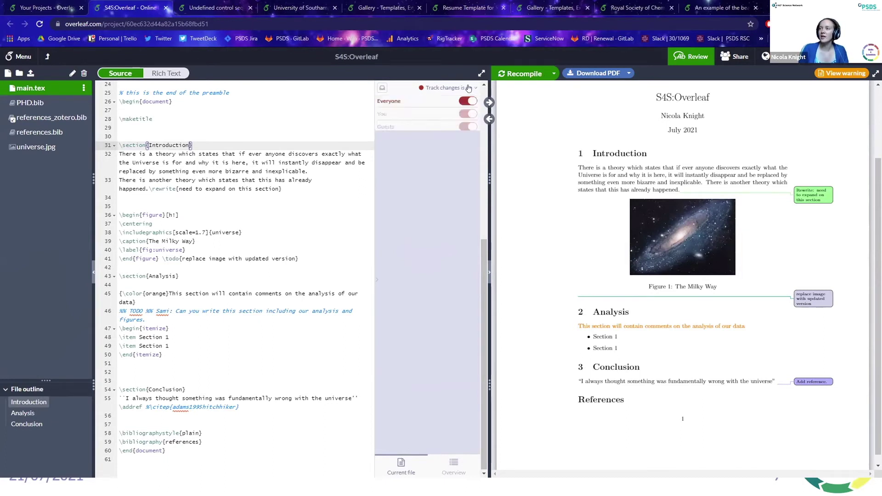
{"action": "left_click", "coordinate": [462, 101]}
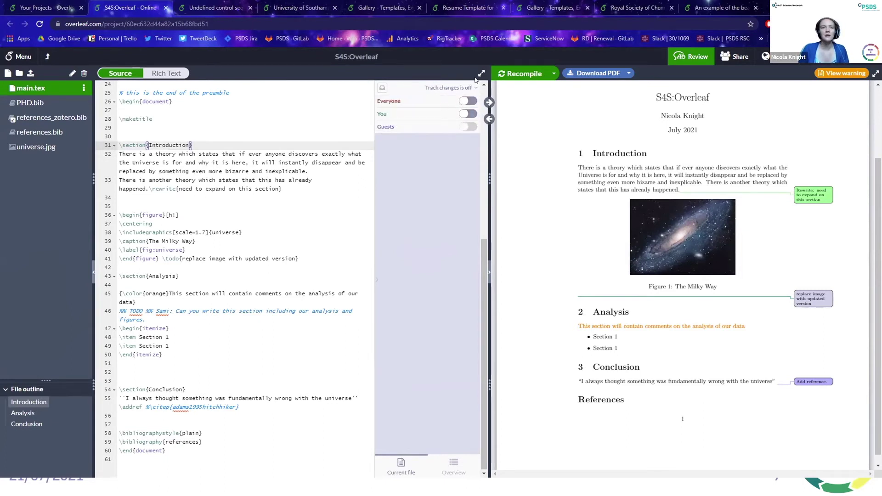
{"action": "left_click", "coordinate": [695, 57]}
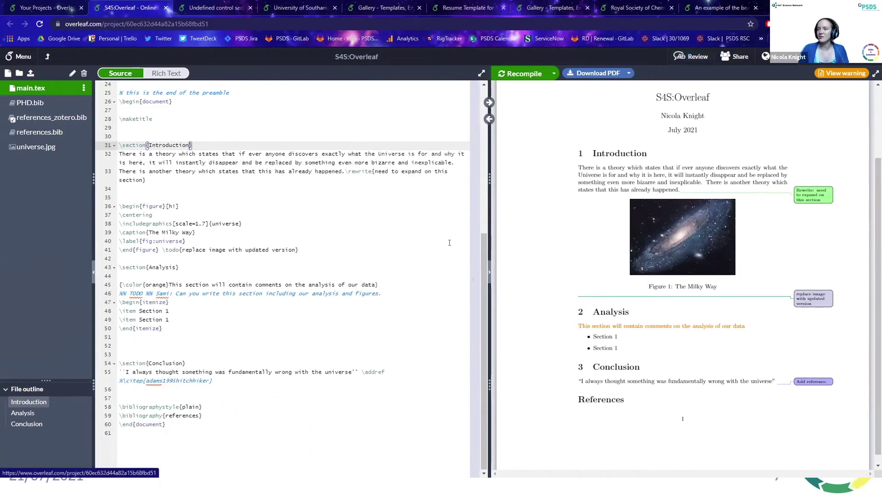
{"action": "left_click", "coordinate": [290, 331]}
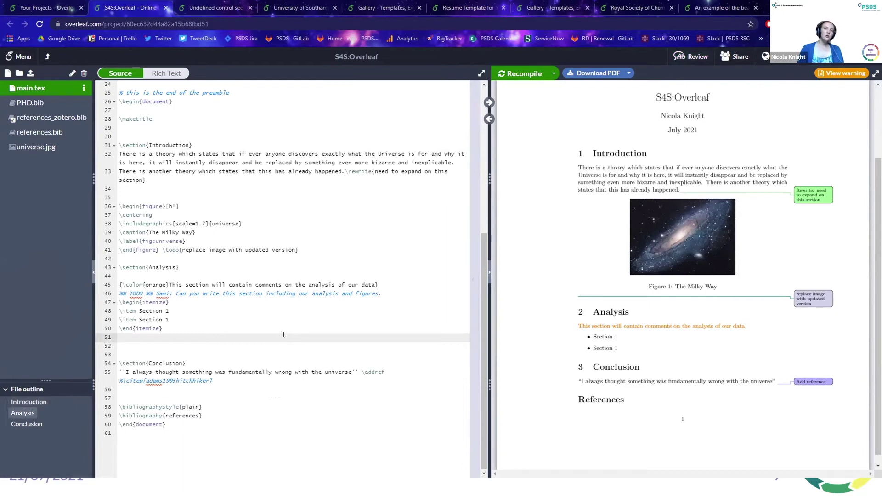
{"action": "scroll", "coordinate": [283, 334], "scroll_direction": "up", "scroll_amount": 3}
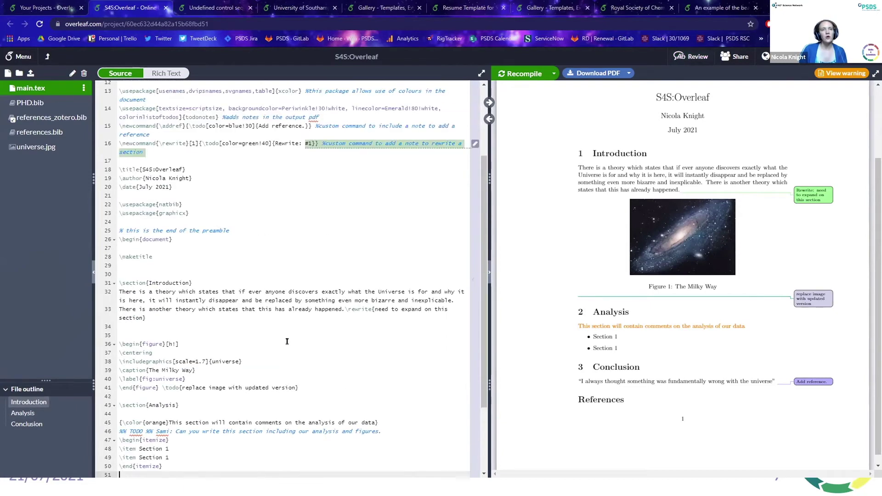
{"action": "scroll", "coordinate": [287, 341], "scroll_direction": "up", "scroll_amount": 3}
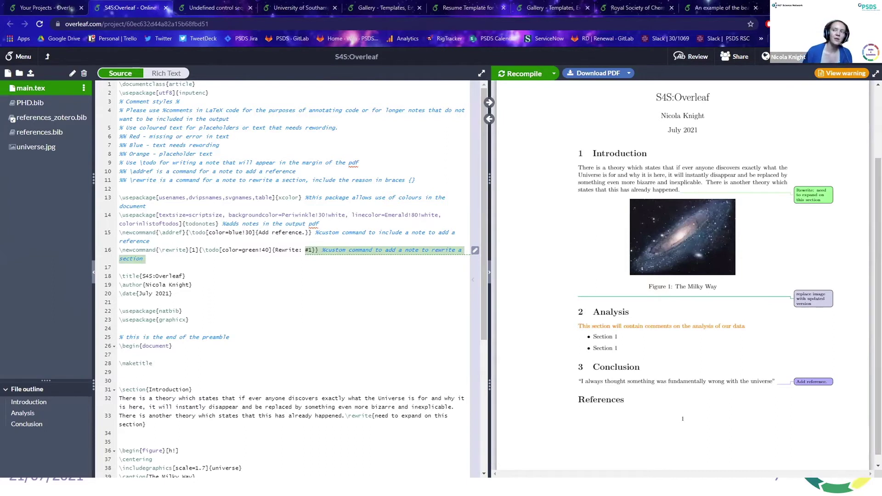
{"action": "left_click", "coordinate": [323, 251]}
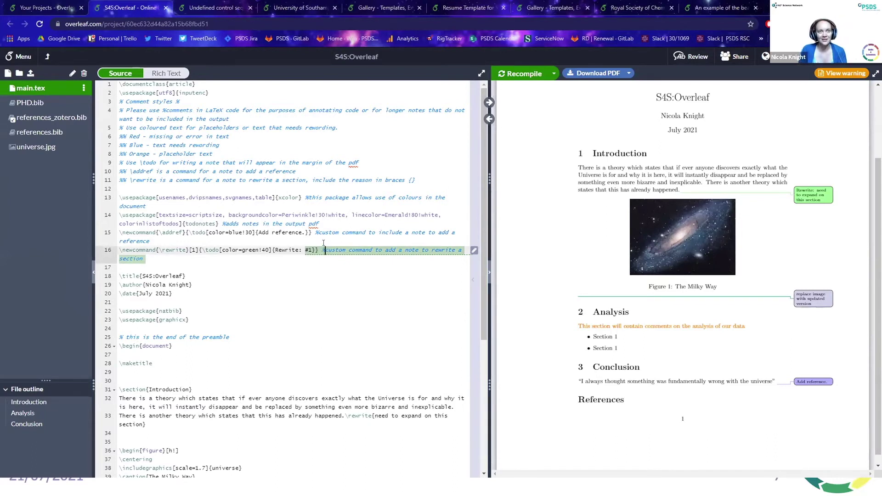
{"action": "left_click_drag", "start_coordinate": [322, 249], "coordinate": [321, 250]}
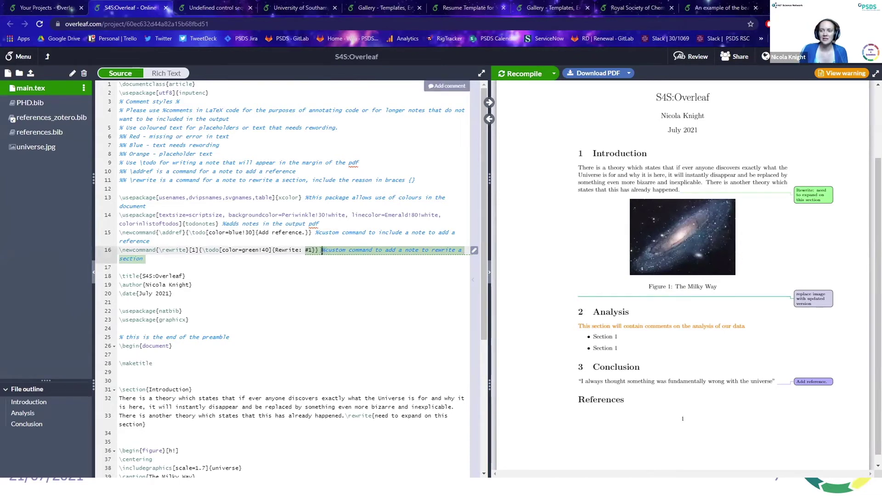
{"action": "left_click", "coordinate": [322, 249]}
{"action": "left_click", "coordinate": [321, 248]}
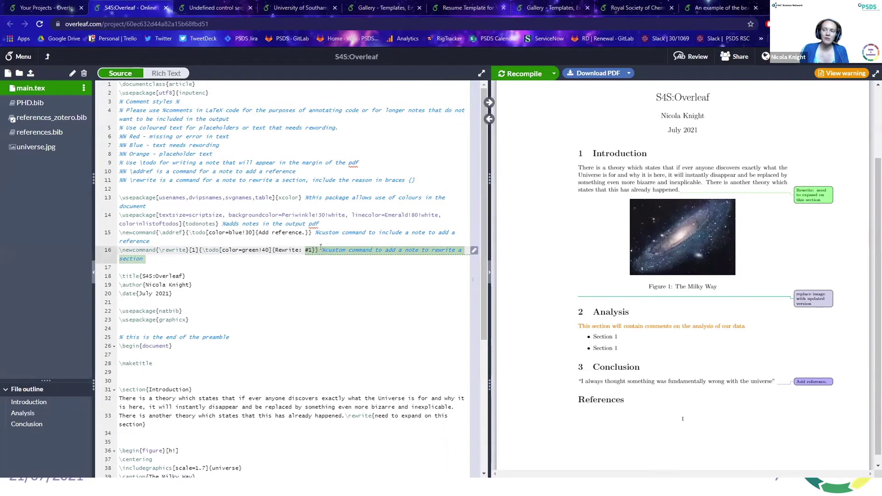
{"action": "left_click_drag", "start_coordinate": [322, 250], "coordinate": [335, 250]}
{"action": "left_click", "coordinate": [322, 250]}
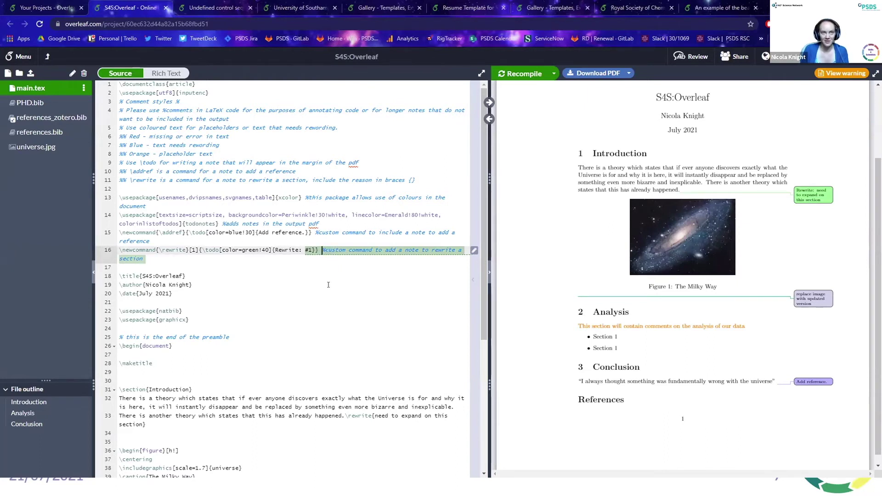
{"action": "key", "text": "End"}
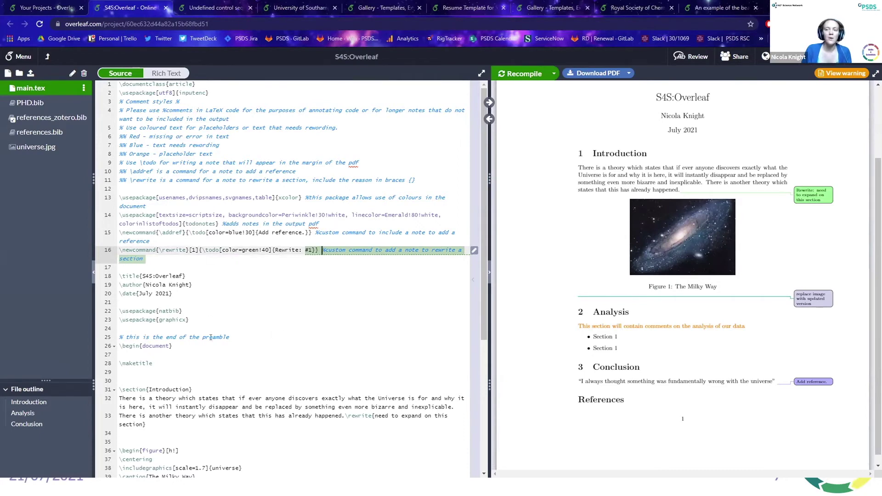
{"action": "scroll", "coordinate": [239, 347], "scroll_direction": "down", "scroll_amount": 3}
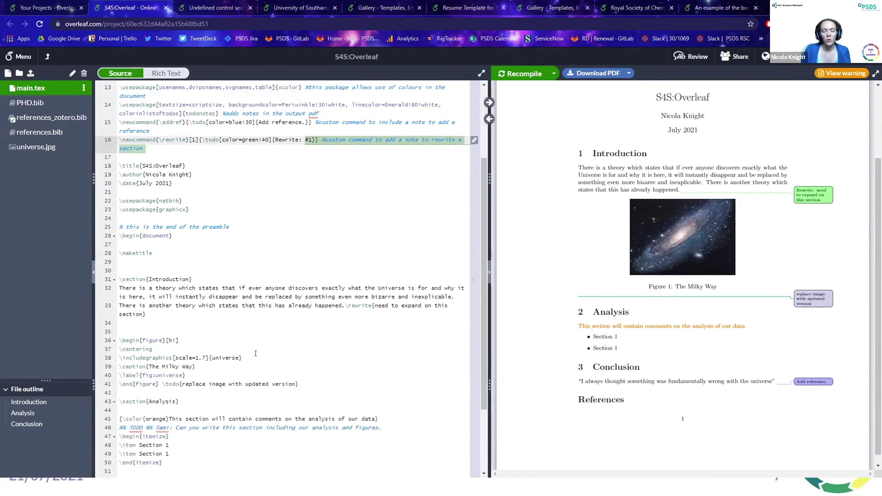
{"action": "scroll", "coordinate": [256, 353], "scroll_direction": "down", "scroll_amount": 2}
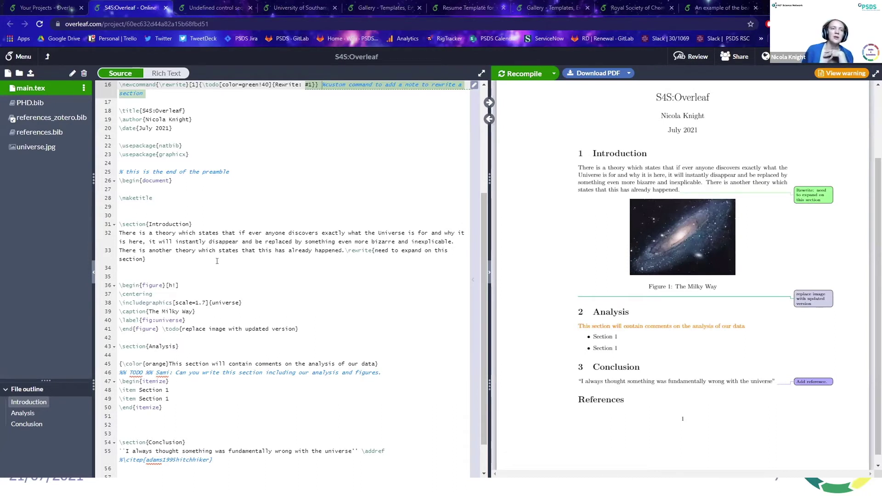
{"action": "scroll", "coordinate": [264, 289], "scroll_direction": "up", "scroll_amount": 5}
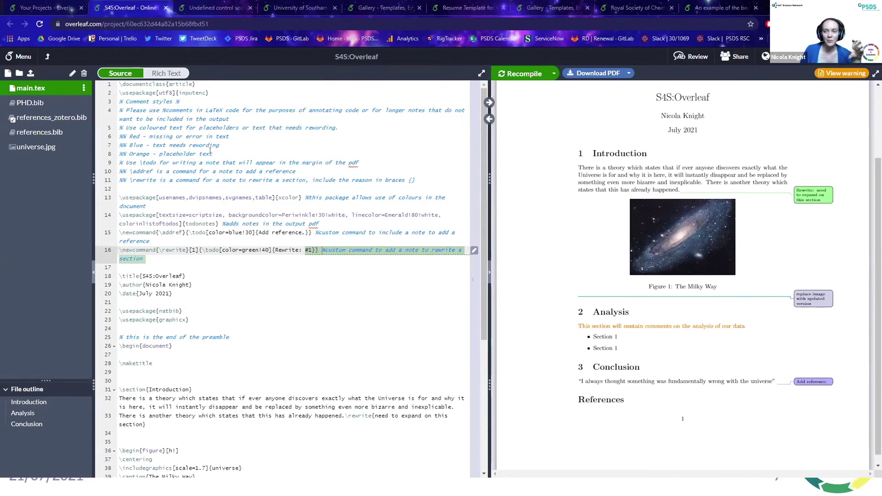
{"action": "left_click_drag", "start_coordinate": [175, 346], "coordinate": [117, 346]}
{"action": "left_click_drag", "start_coordinate": [213, 321], "coordinate": [185, 298]}
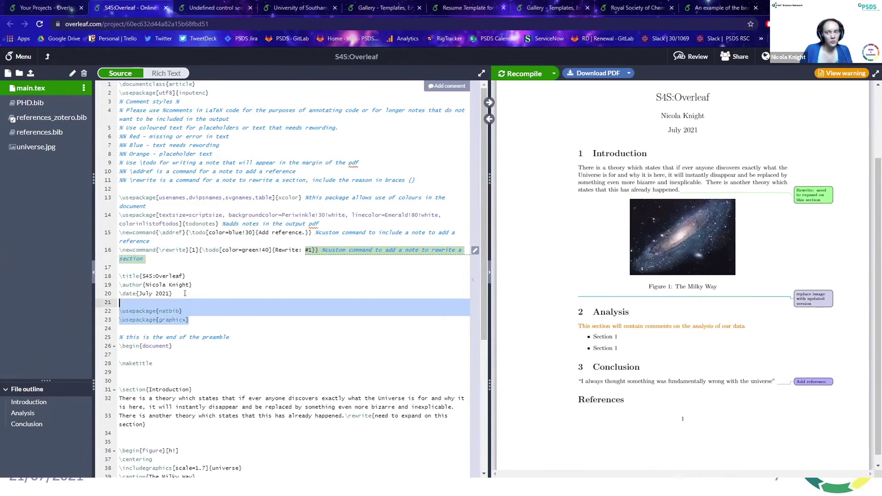
{"action": "left_click", "coordinate": [226, 303]}
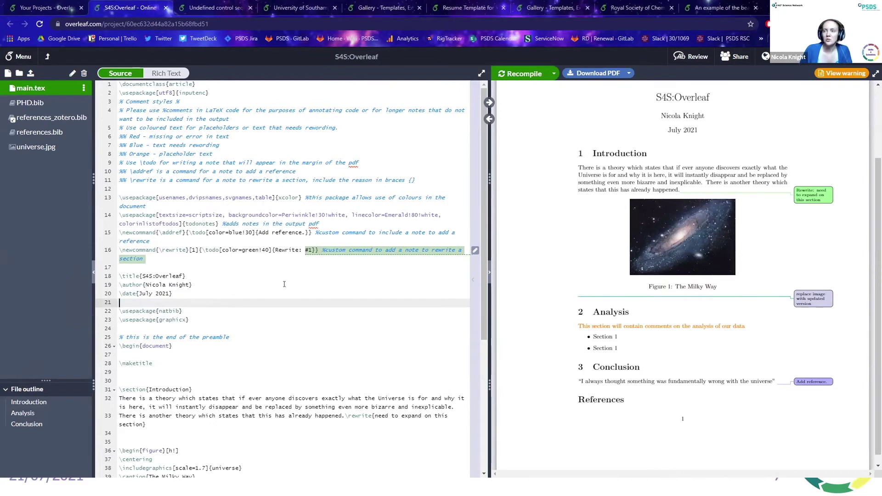
{"action": "left_click_drag", "start_coordinate": [301, 197], "coordinate": [278, 198]}
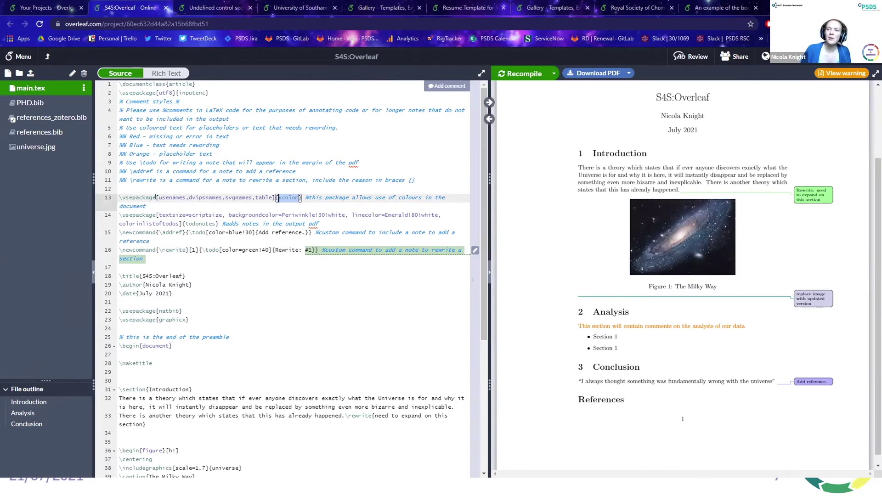
{"action": "left_click_drag", "start_coordinate": [157, 198], "coordinate": [276, 197]}
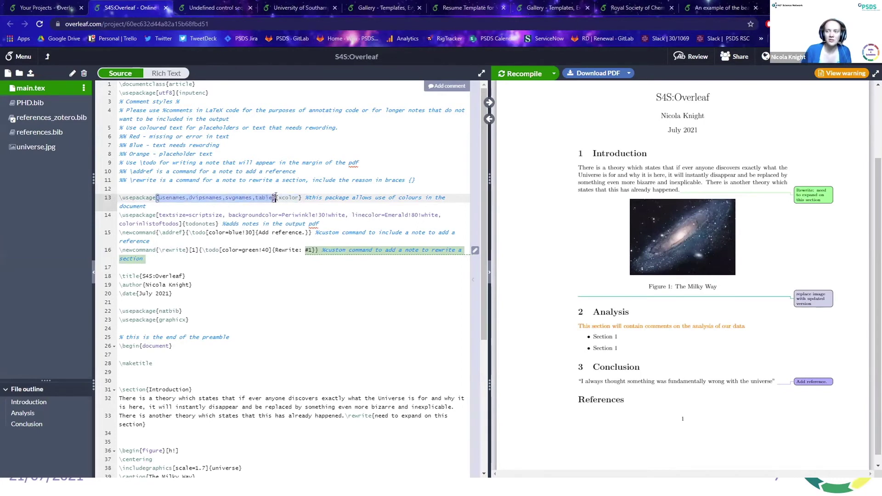
{"action": "left_click_drag", "start_coordinate": [123, 198], "coordinate": [328, 202]}
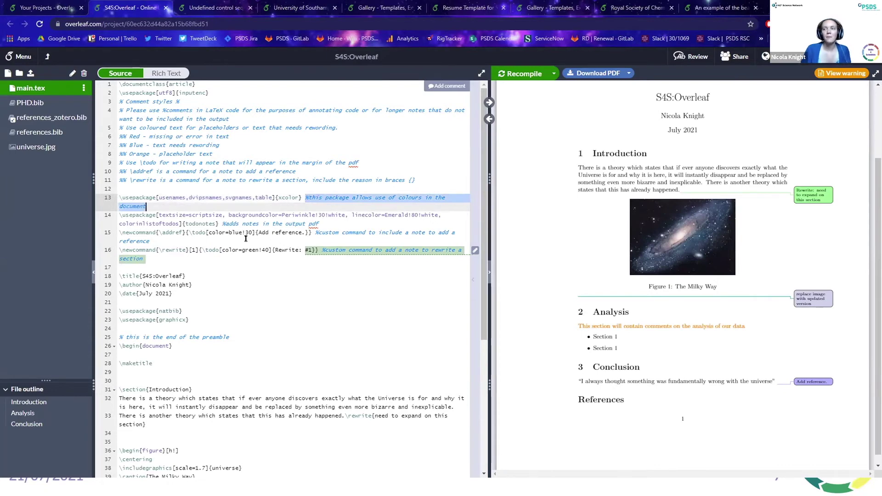
{"action": "left_click", "coordinate": [257, 207]}
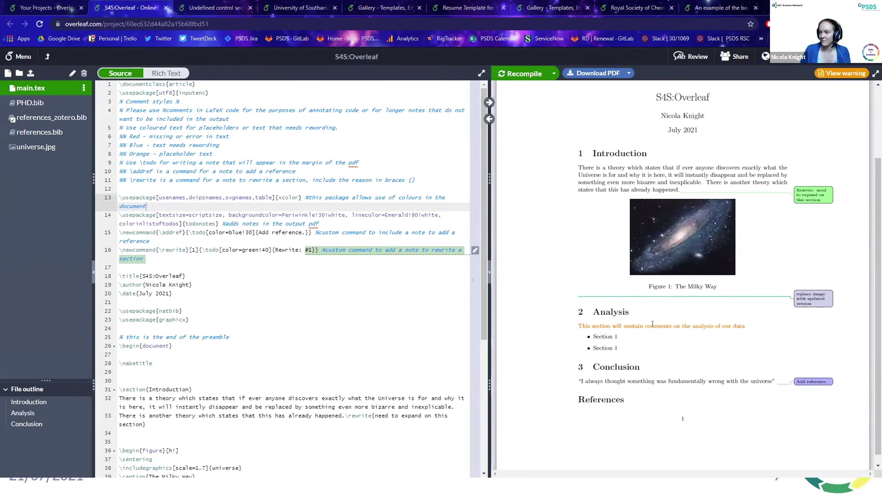
{"action": "double_click", "coordinate": [673, 327]}
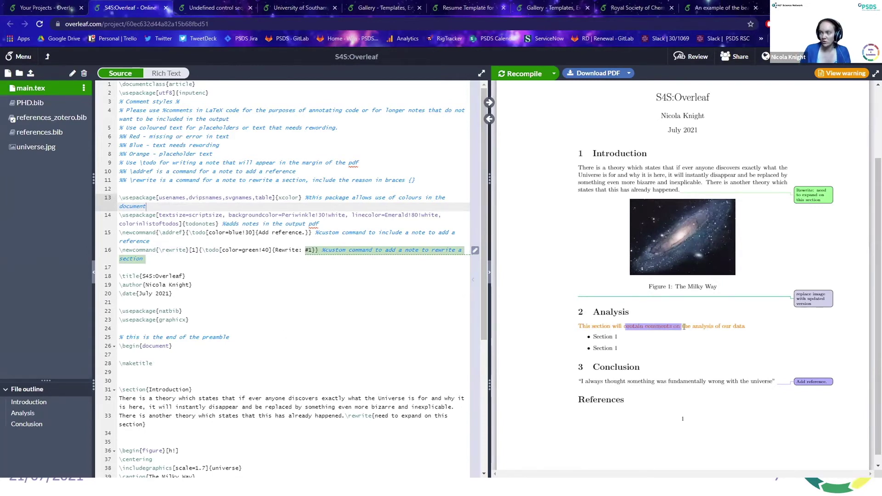
Jump from the orange Analysis sentence in the PDF to its \color{orange} source in main.tex
{"action": "left_click", "coordinate": [489, 119]}
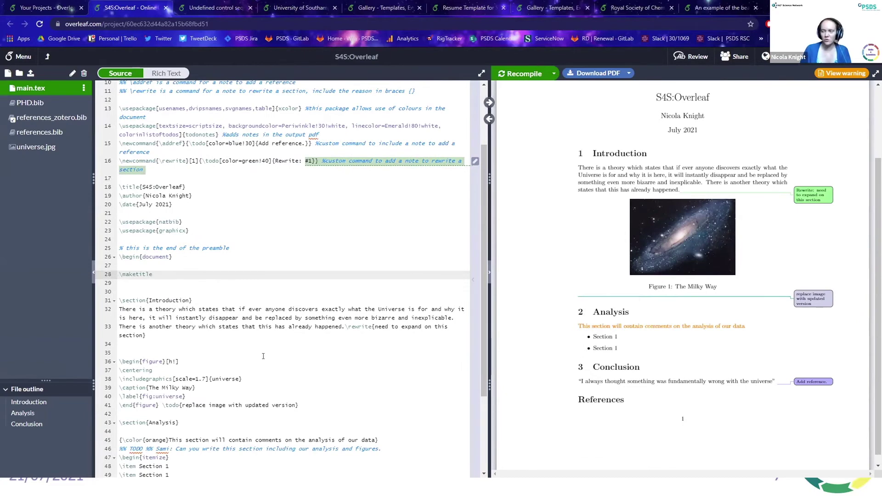
{"action": "scroll", "coordinate": [258, 403], "scroll_direction": "down", "scroll_amount": 2}
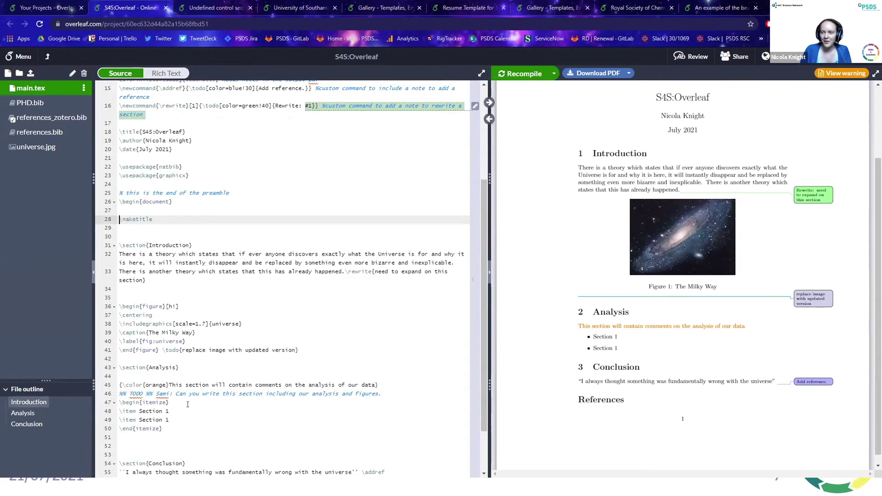
{"action": "left_click", "coordinate": [118, 386]}
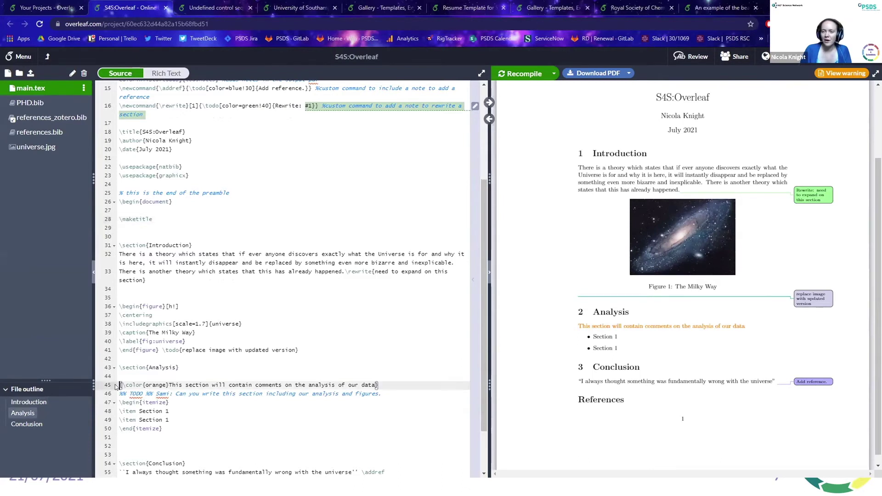
{"action": "left_click_drag", "start_coordinate": [120, 385], "coordinate": [169, 385]}
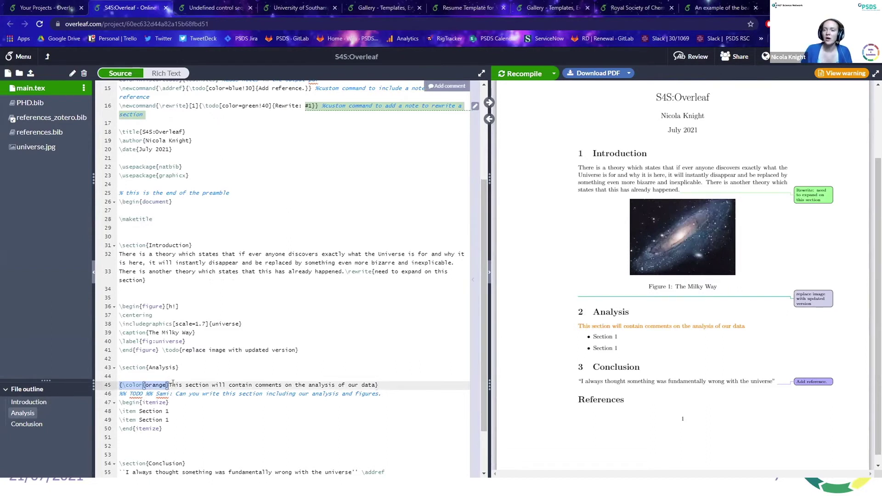
{"action": "left_click", "coordinate": [120, 385]}
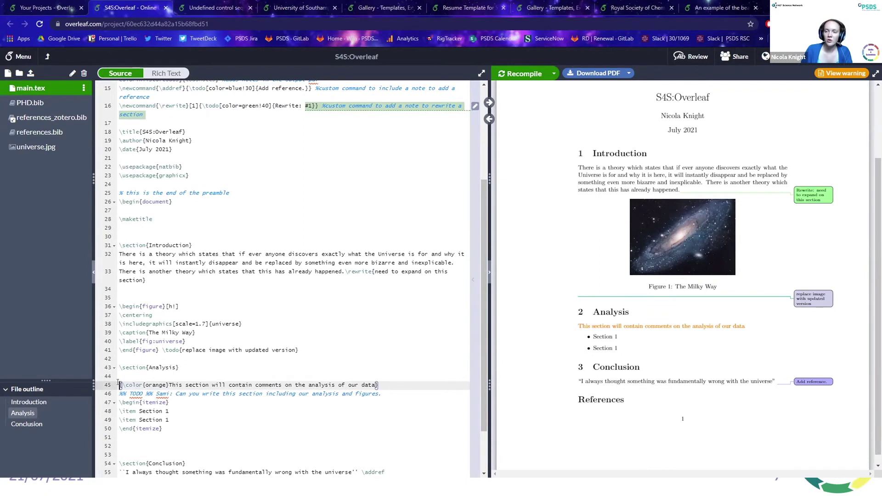
{"action": "left_click", "coordinate": [376, 385]}
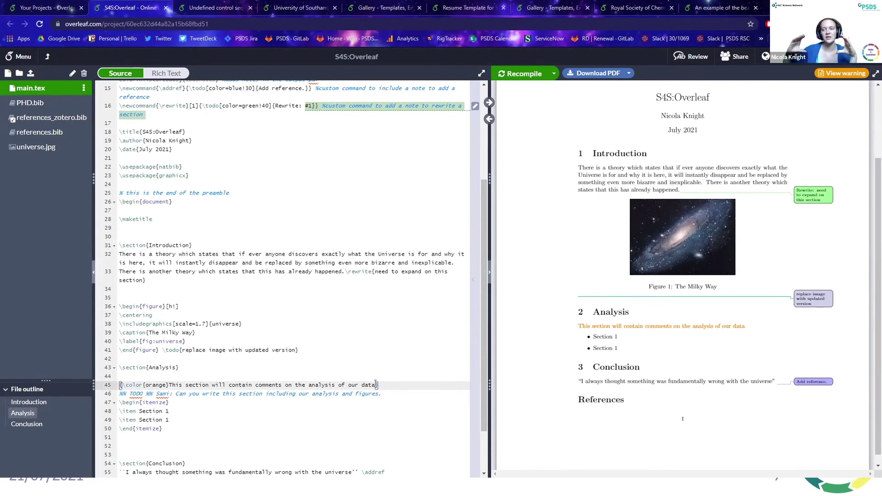
{"action": "left_click_drag", "start_coordinate": [121, 385], "coordinate": [168, 385]}
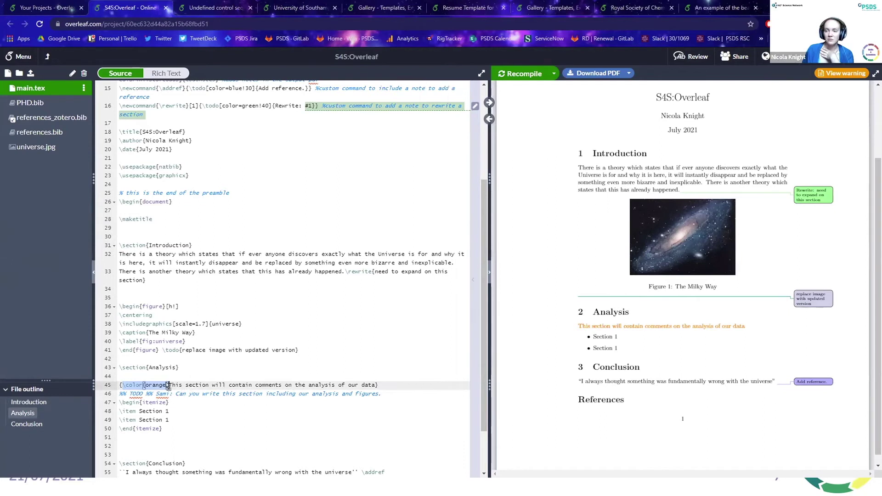
{"action": "left_click", "coordinate": [167, 382]}
{"action": "left_click", "coordinate": [346, 386]}
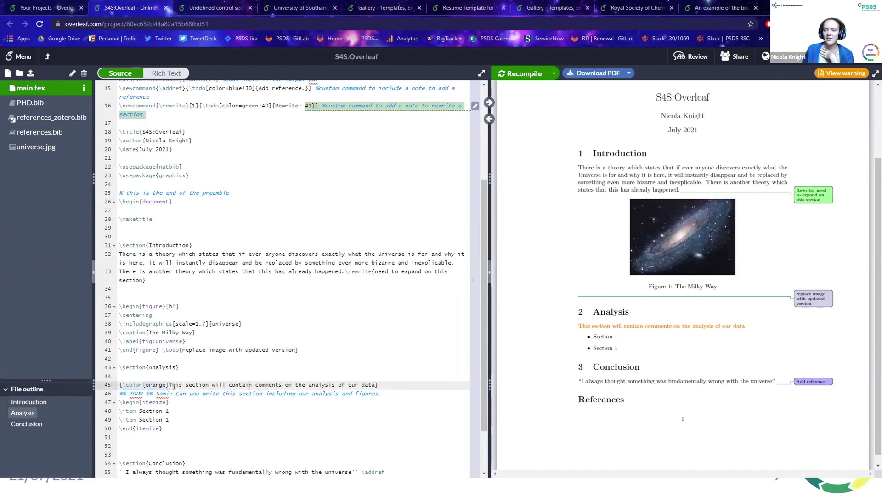
{"action": "left_click", "coordinate": [376, 385]}
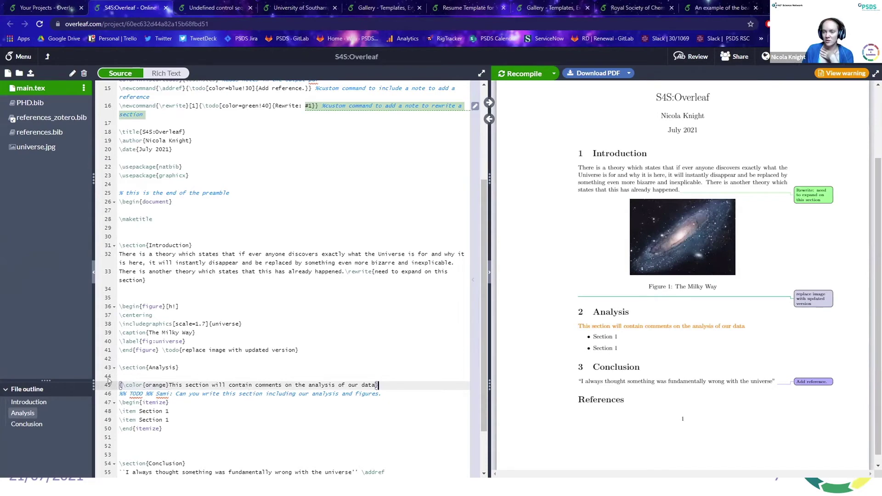
{"action": "scroll", "coordinate": [305, 351], "scroll_direction": "down", "scroll_amount": 5}
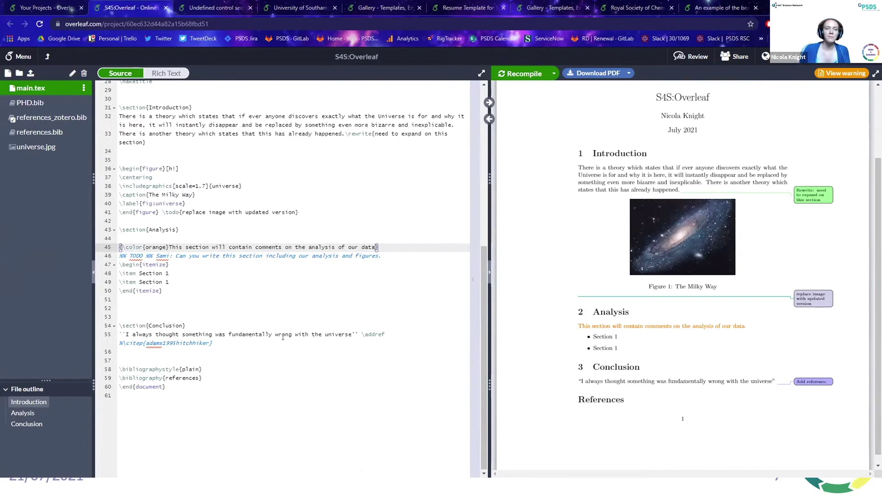
{"action": "scroll", "coordinate": [298, 364], "scroll_direction": "up", "scroll_amount": 2}
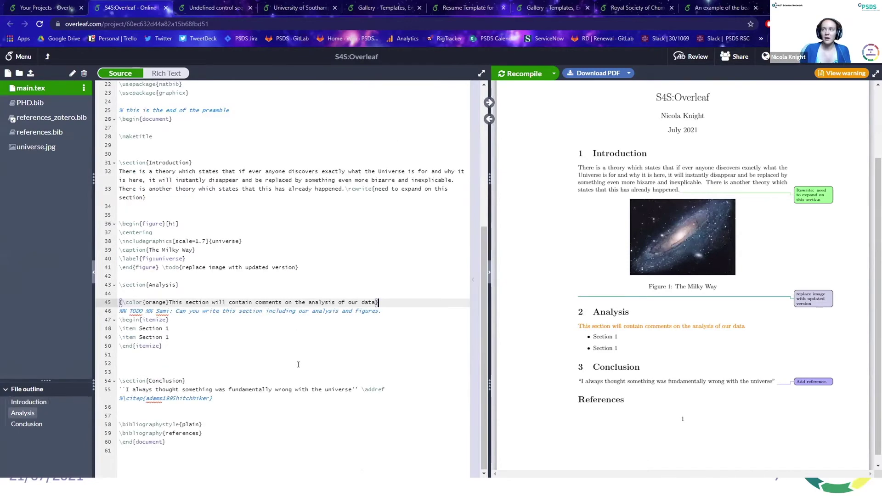
{"action": "scroll", "coordinate": [298, 364], "scroll_direction": "up", "scroll_amount": 6}
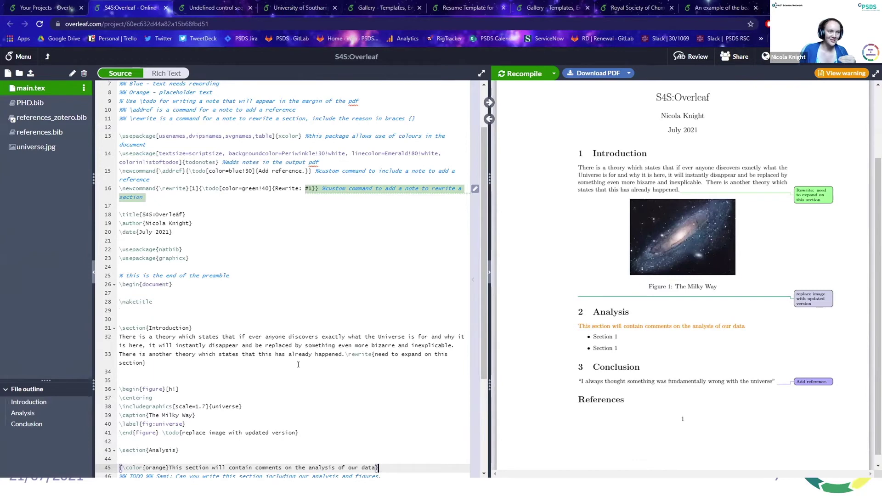
{"action": "scroll", "coordinate": [298, 364], "scroll_direction": "up", "scroll_amount": 2}
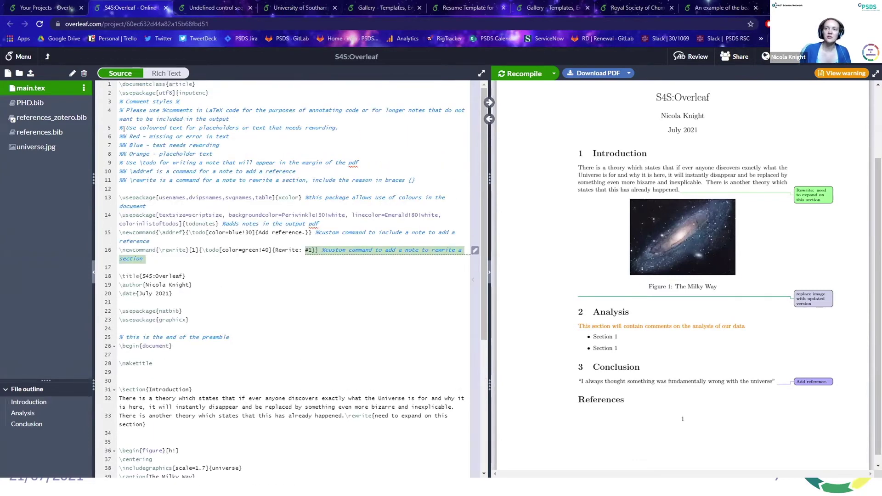
{"action": "left_click_drag", "start_coordinate": [119, 128], "coordinate": [224, 152]}
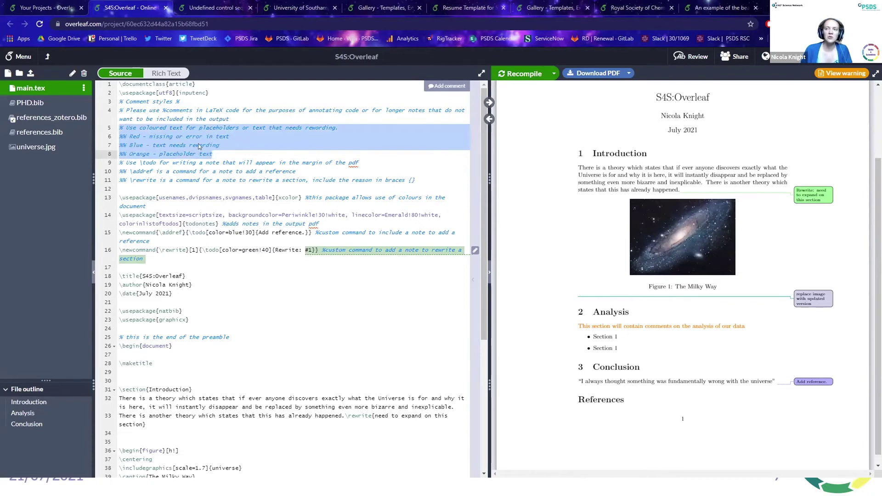
{"action": "left_click", "coordinate": [229, 154]}
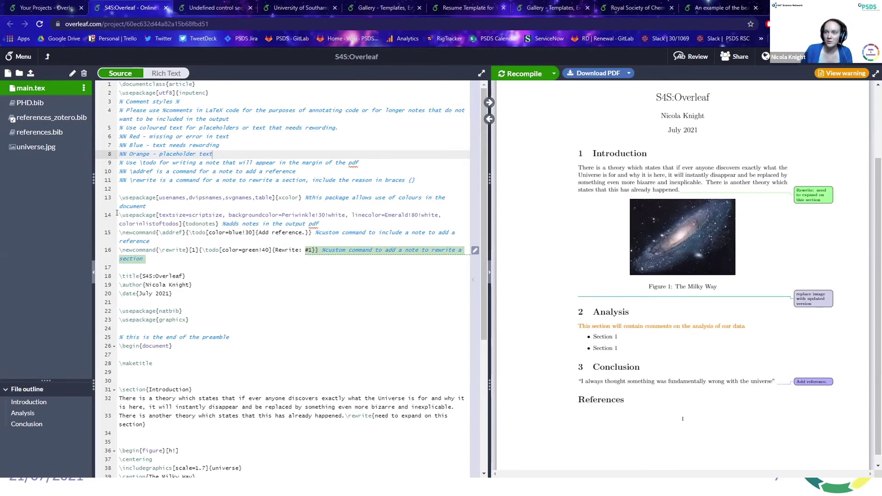
{"action": "left_click_drag", "start_coordinate": [120, 215], "coordinate": [219, 223]}
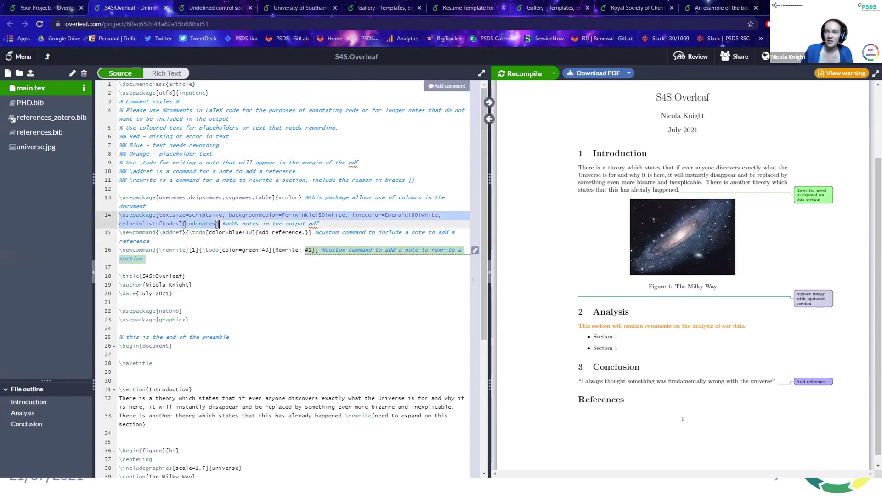
{"action": "left_click", "coordinate": [157, 216]}
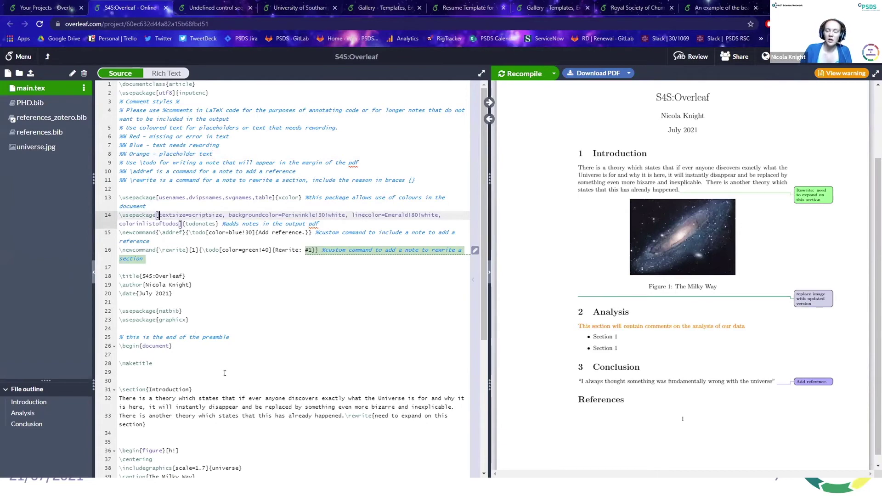
{"action": "left_click", "coordinate": [162, 241]}
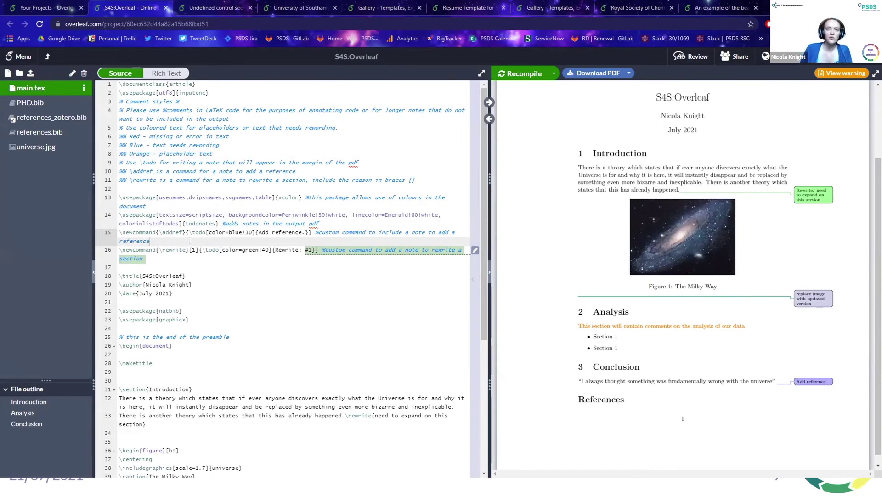
{"action": "left_click_drag", "start_coordinate": [188, 232], "coordinate": [309, 232]}
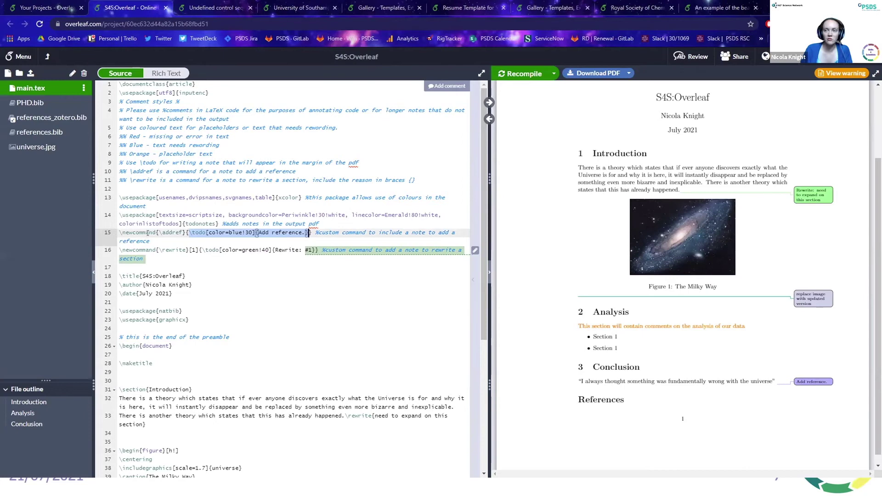
{"action": "left_click_drag", "start_coordinate": [157, 232], "coordinate": [183, 233]}
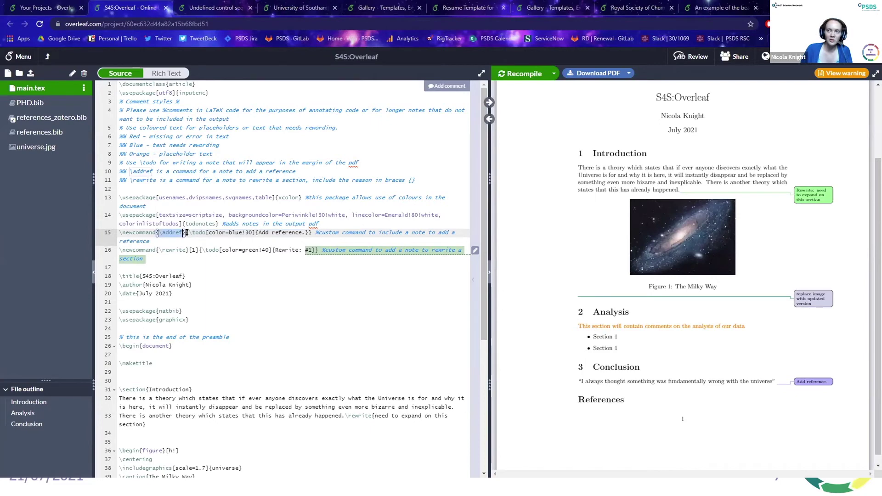
{"action": "left_click_drag", "start_coordinate": [189, 233], "coordinate": [310, 233]}
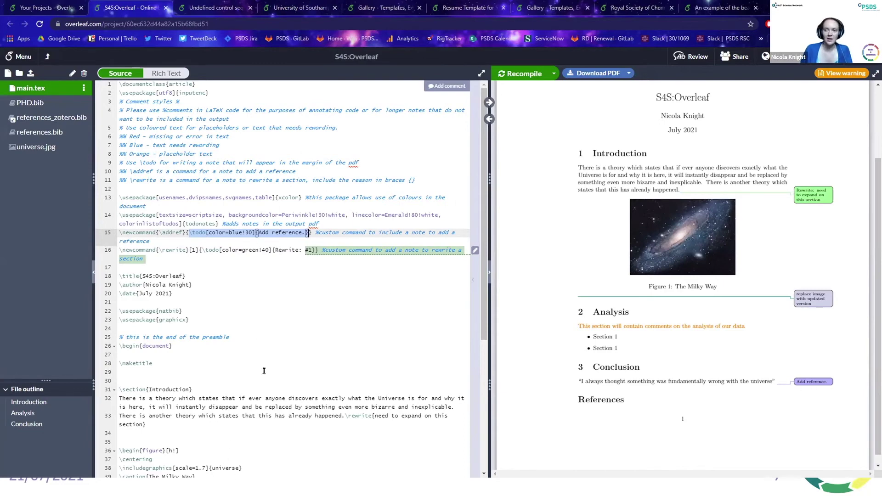
{"action": "scroll", "coordinate": [264, 371], "scroll_direction": "down", "scroll_amount": 5}
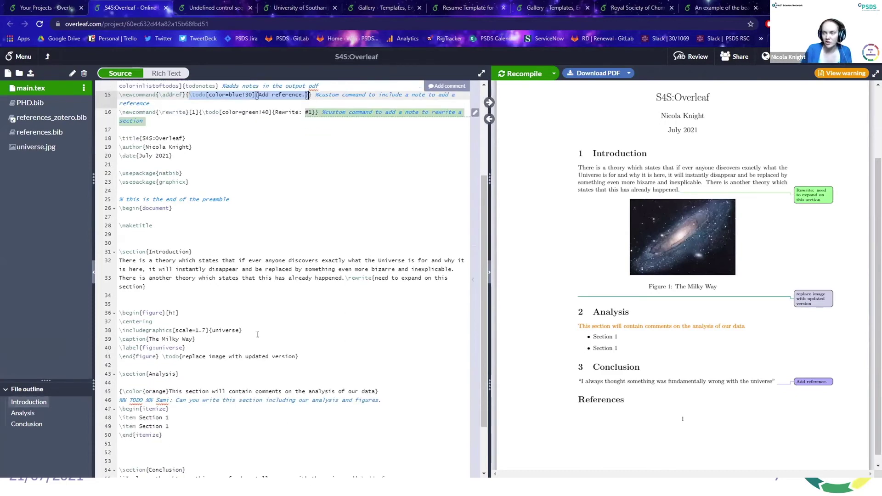
{"action": "scroll", "coordinate": [252, 368], "scroll_direction": "down", "scroll_amount": 5}
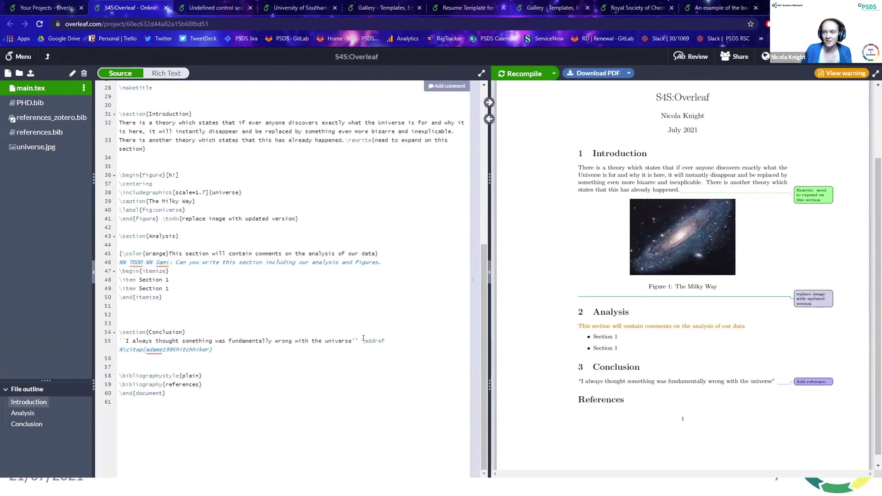
{"action": "left_click_drag", "start_coordinate": [362, 341], "coordinate": [386, 341]}
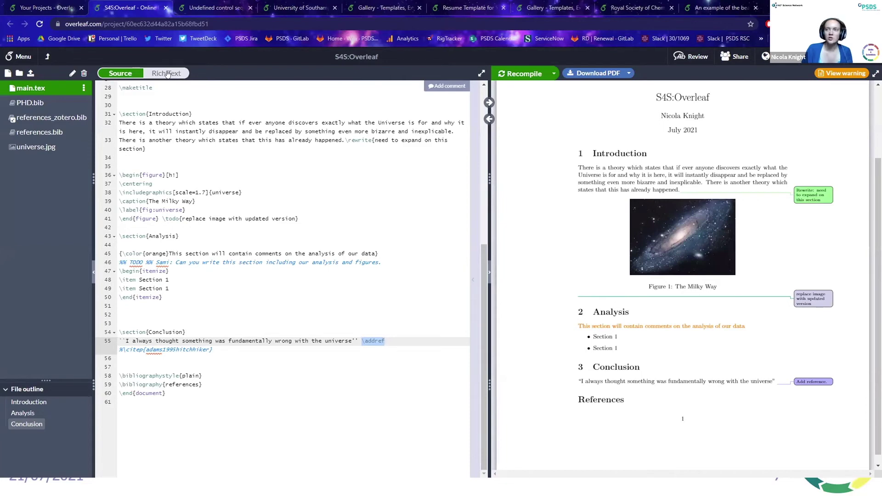
Switch main.tex to Rich Text view and reveal the hidden preamble lines
{"action": "left_click", "coordinate": [167, 74]}
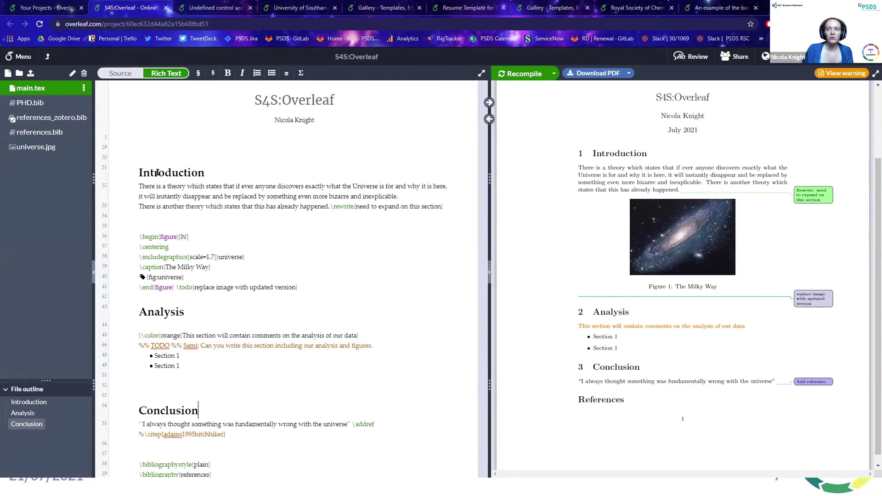
{"action": "left_click_drag", "start_coordinate": [139, 173], "coordinate": [205, 168]}
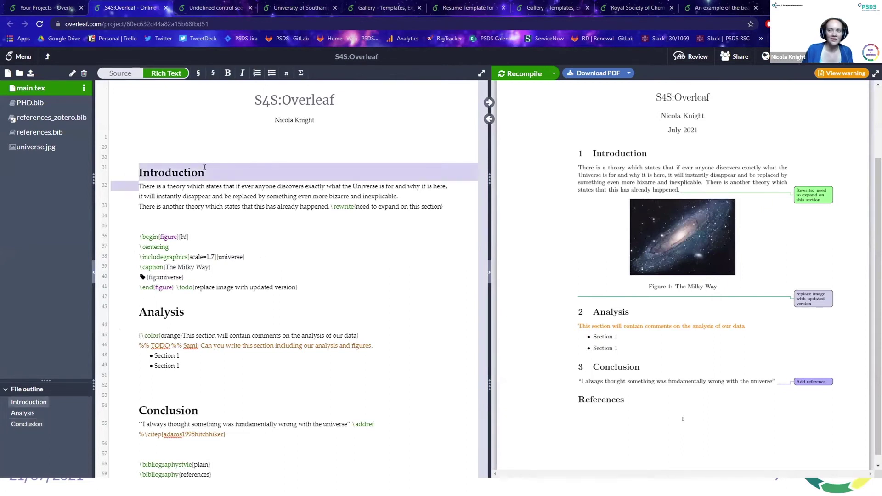
{"action": "left_click", "coordinate": [205, 173]}
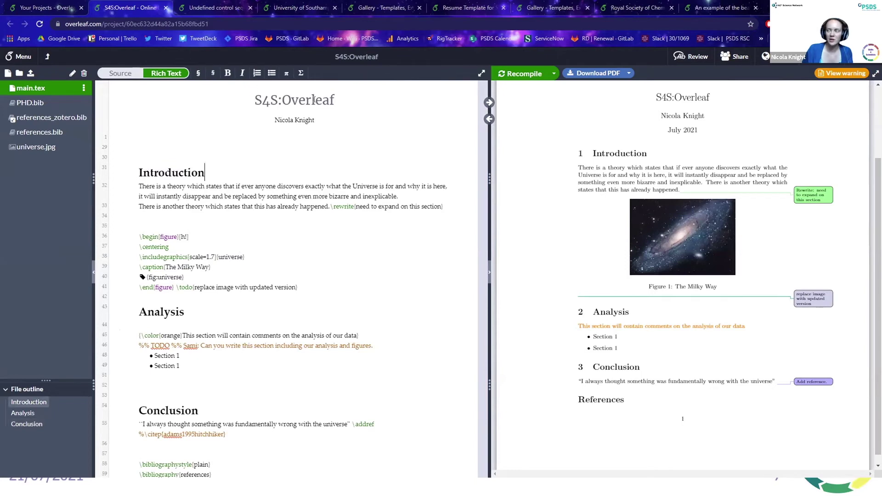
{"action": "left_click", "coordinate": [305, 130]}
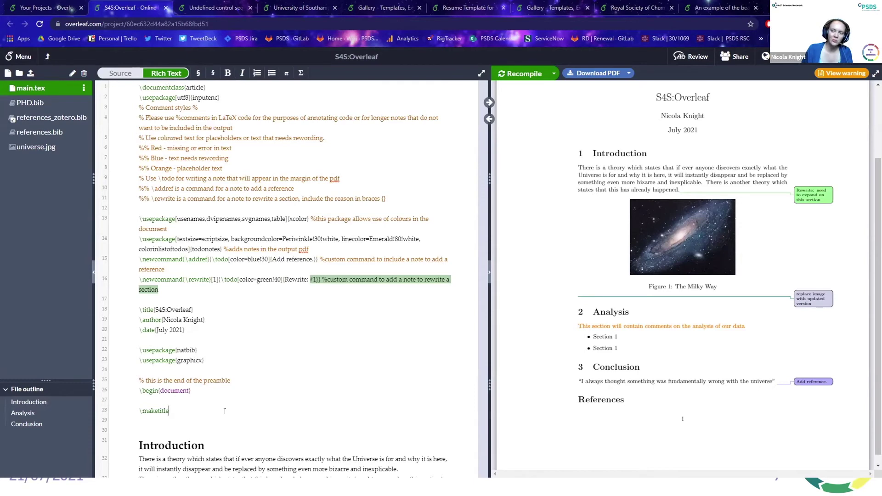
{"action": "scroll", "coordinate": [225, 411], "scroll_direction": "down", "scroll_amount": 5}
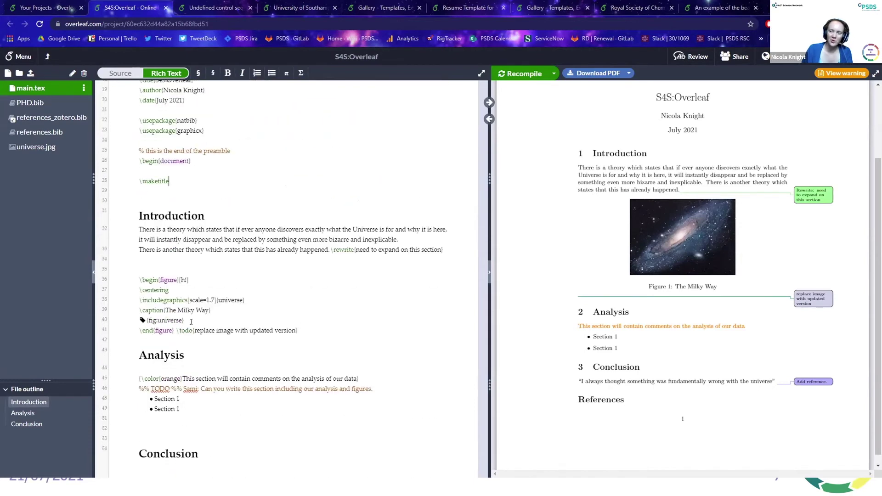
{"action": "scroll", "coordinate": [191, 322], "scroll_direction": "down", "scroll_amount": 2}
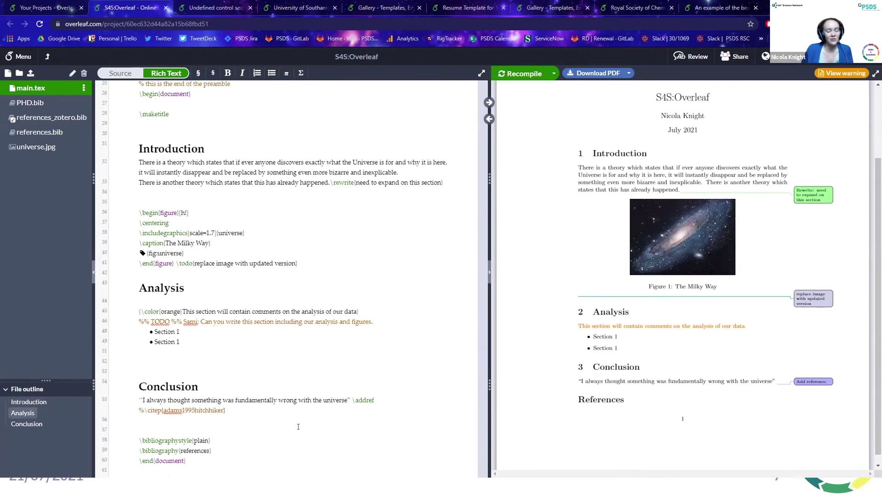
Insert a section heading titled Analysis 2 on the blank line before Conclusion
{"action": "left_click", "coordinate": [168, 357]}
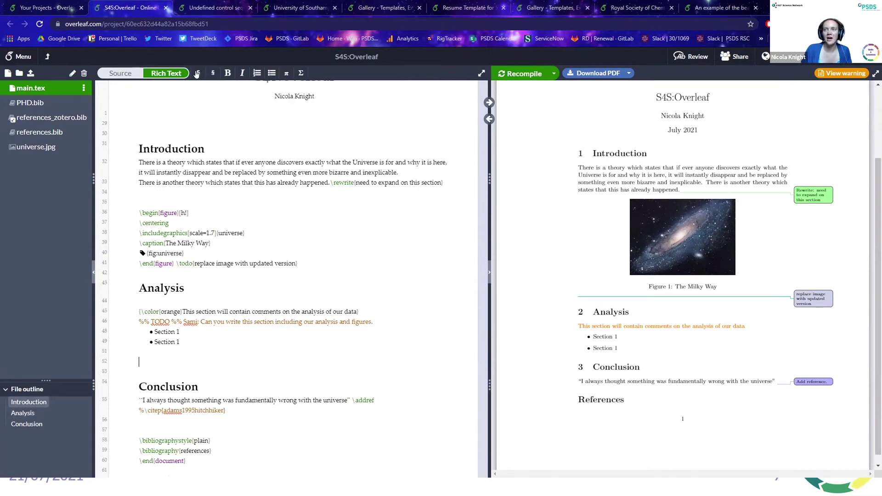
{"action": "left_click", "coordinate": [197, 73]}
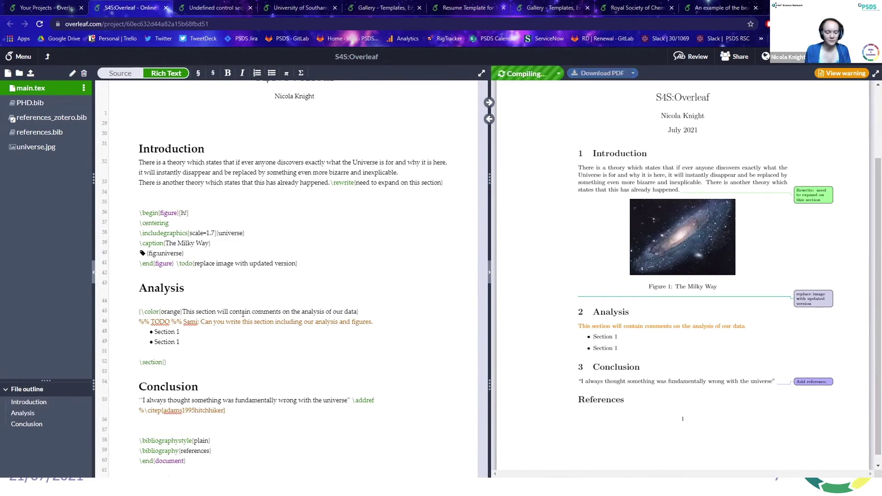
{"action": "type", "text": "A"}
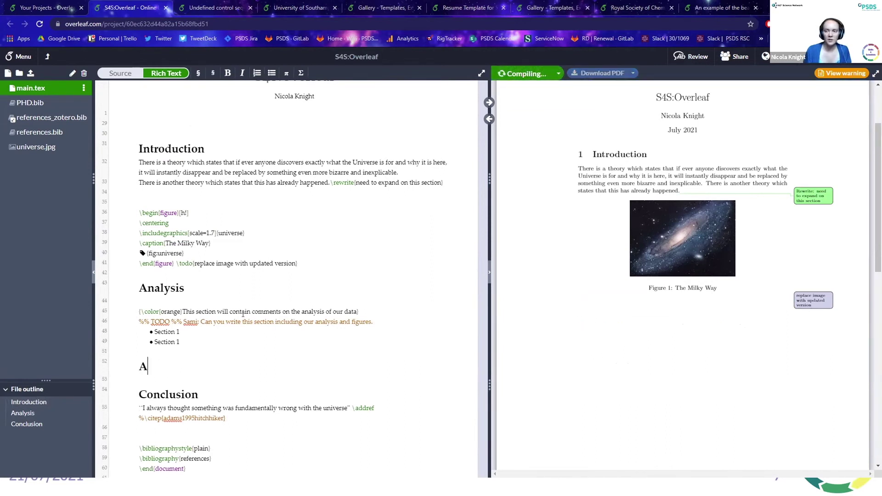
{"action": "type", "text": "nalysis 2"}
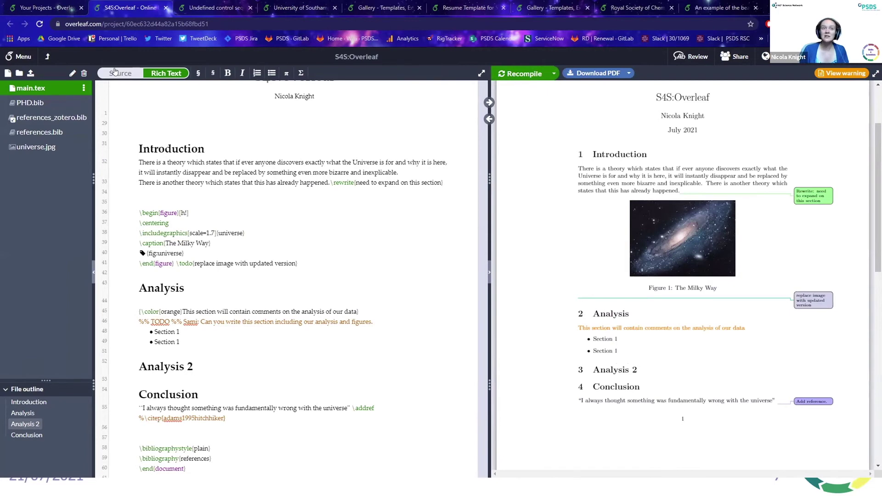
In Source view, delete the \addref note and uncomment \citep{adams1995hitchhiker} in the Conclusion
{"action": "left_click", "coordinate": [114, 72]}
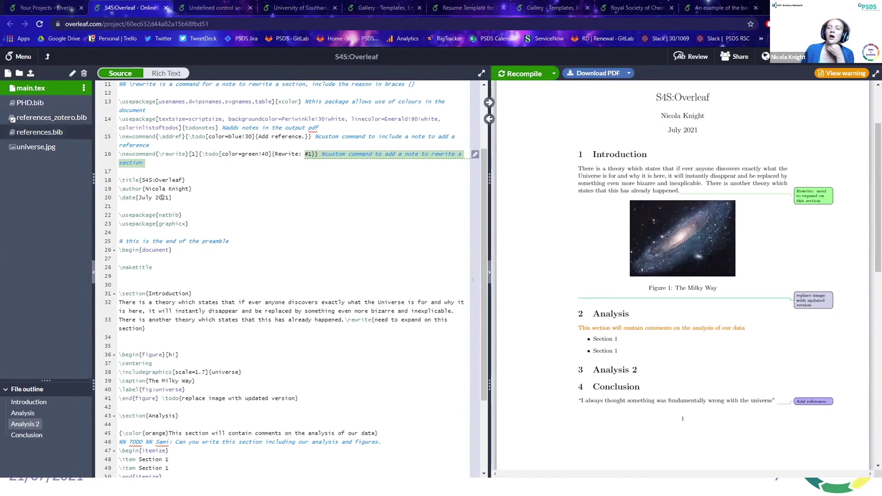
{"action": "scroll", "coordinate": [249, 404], "scroll_direction": "down", "scroll_amount": 4}
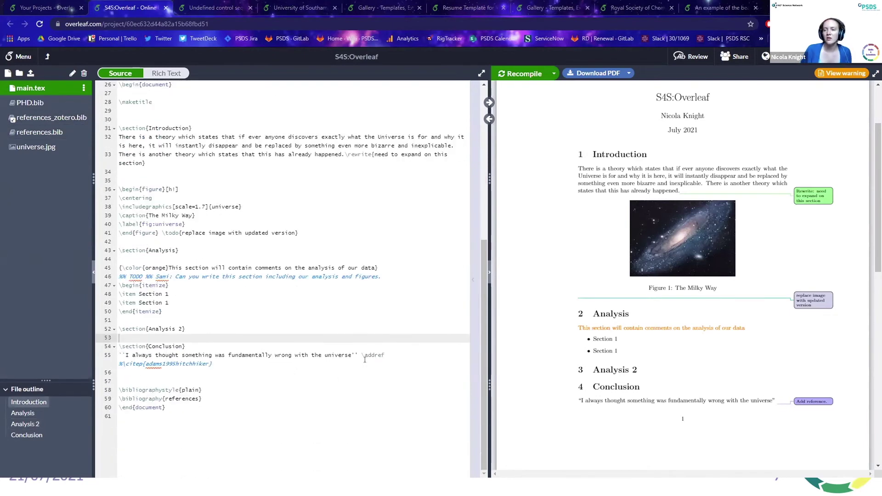
{"action": "double_click", "coordinate": [362, 356]}
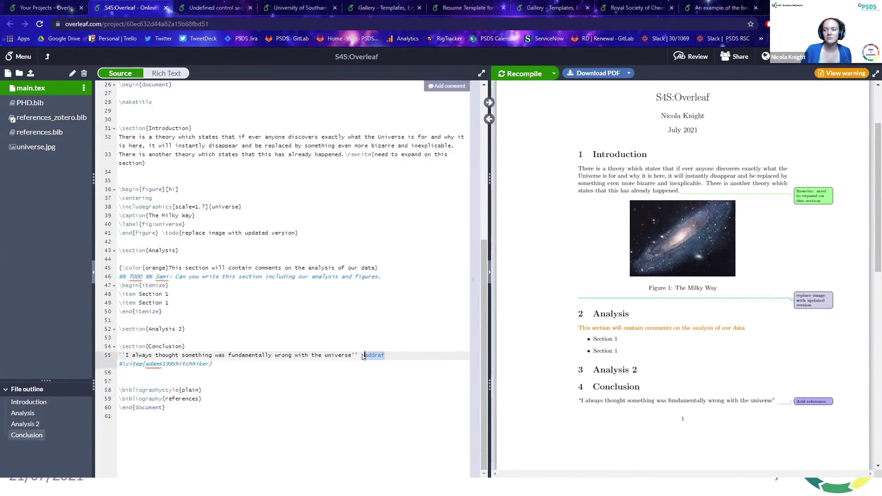
{"action": "key", "text": "BackSpace"}
{"action": "key", "text": "Delete"}
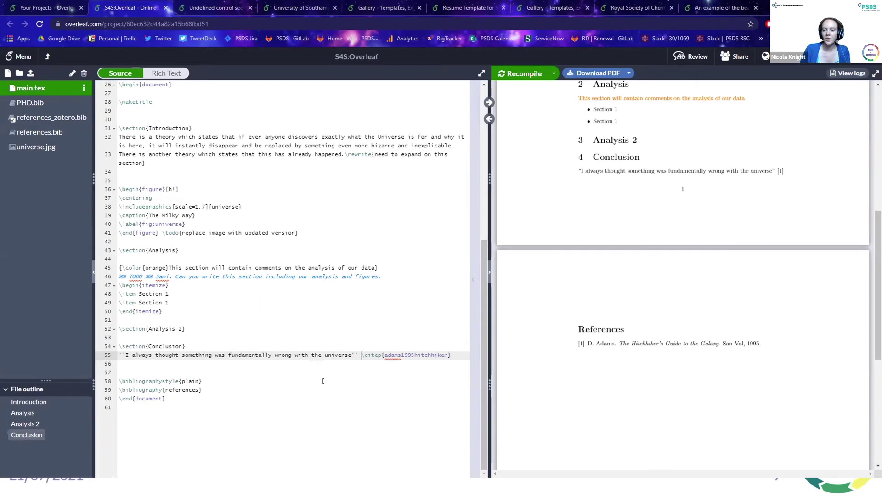
{"action": "scroll", "coordinate": [221, 373], "scroll_direction": "up", "scroll_amount": 1}
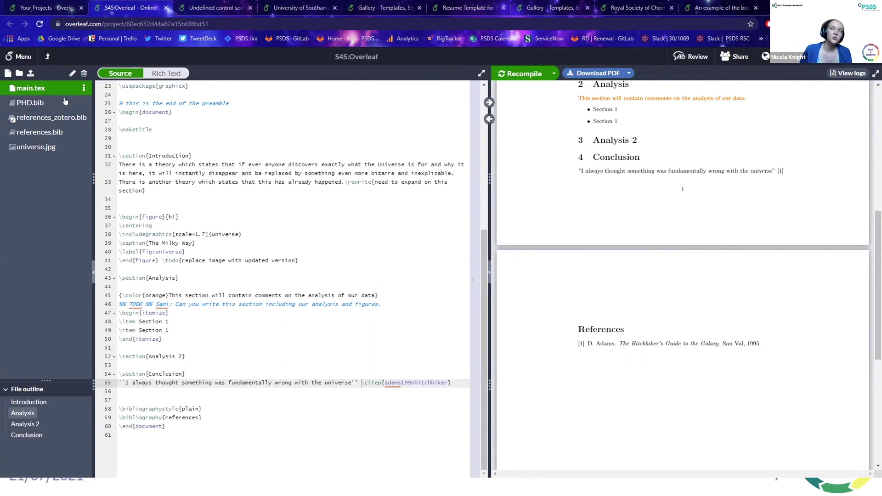
View references_zotero.bib, then open PHD.bib and find the Jhanwar2011 citation key
{"action": "left_click", "coordinate": [49, 118]}
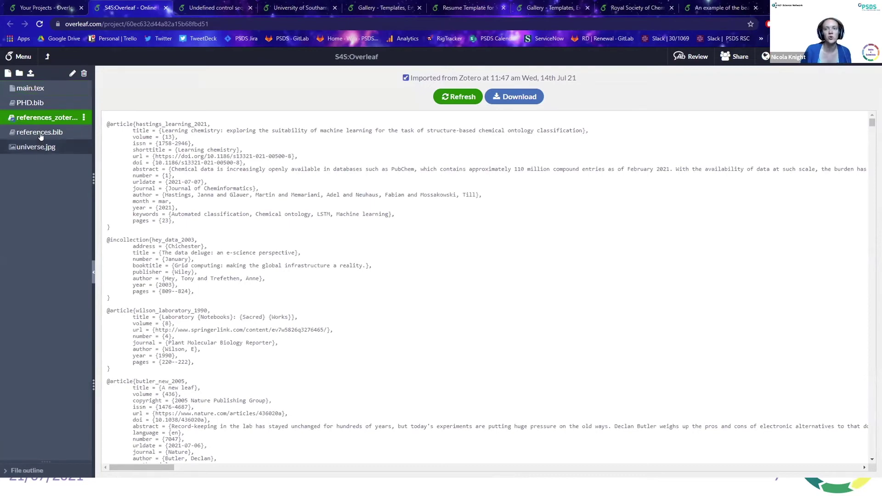
{"action": "left_click", "coordinate": [34, 102]}
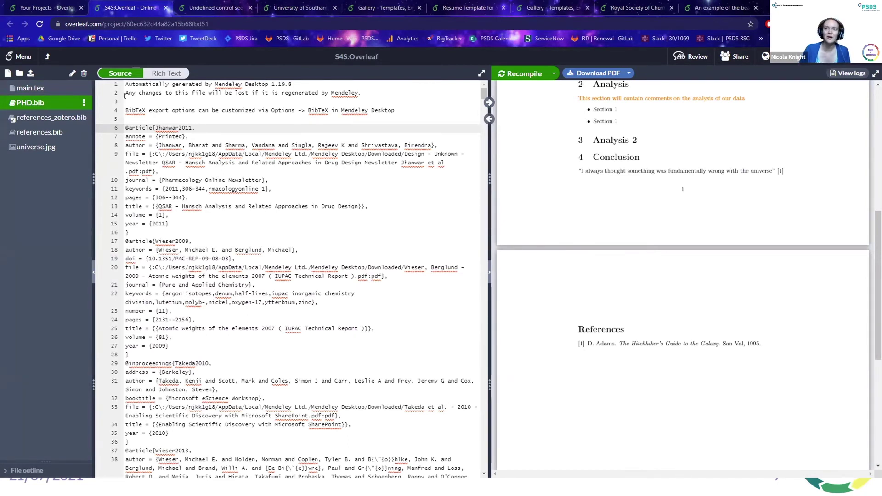
{"action": "left_click", "coordinate": [192, 127]}
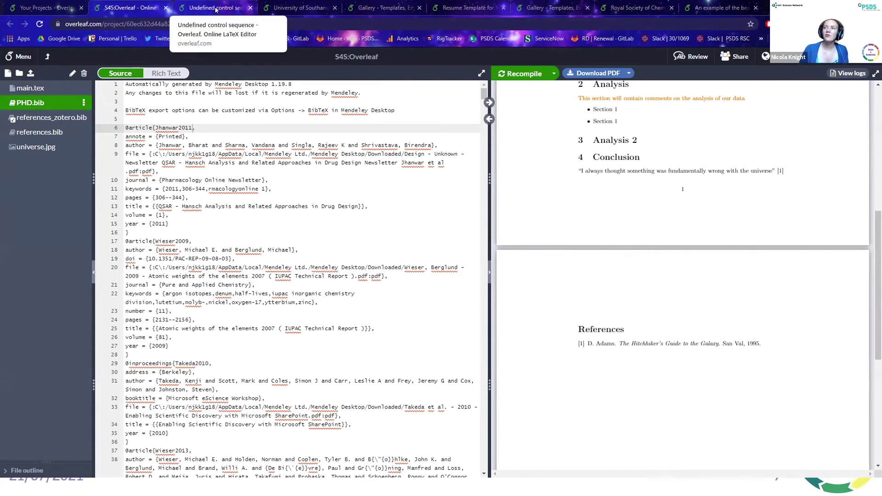
Close the error tab and open the Resume Template for Software Engineer from New Project
{"action": "middle_click", "coordinate": [236, 10]}
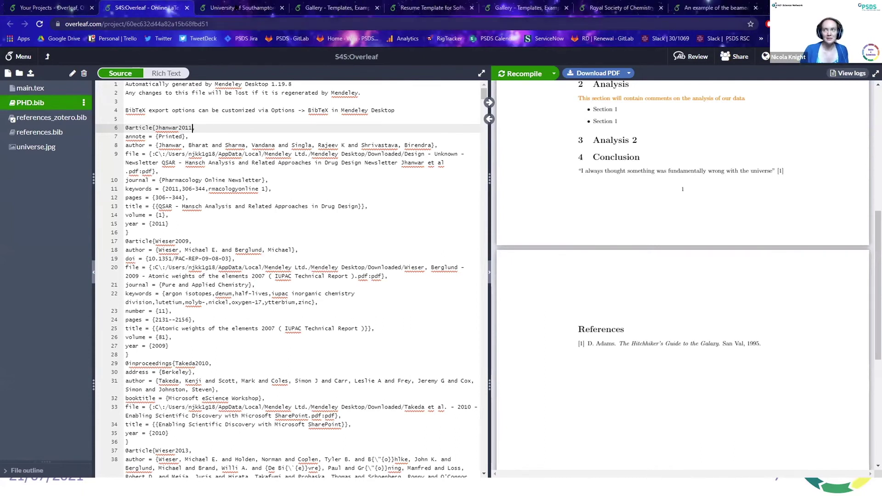
{"action": "left_click", "coordinate": [26, 7]}
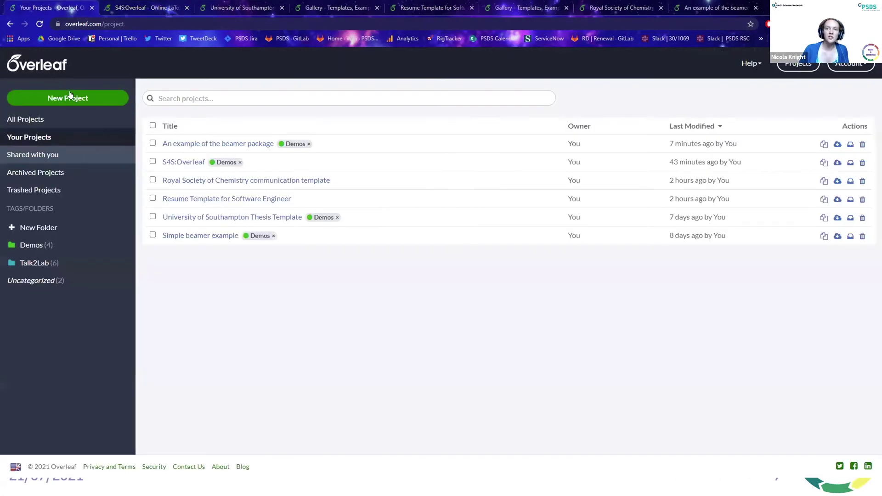
{"action": "left_click", "coordinate": [70, 94]}
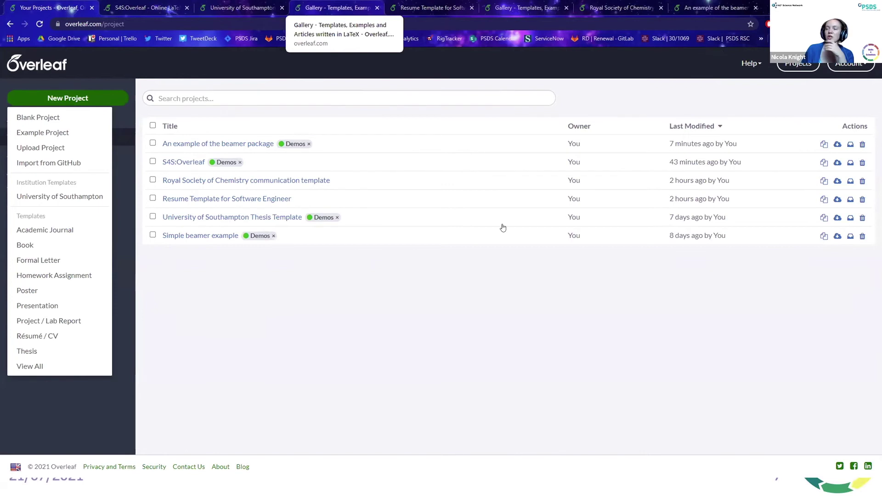
{"action": "left_click", "coordinate": [322, 8]}
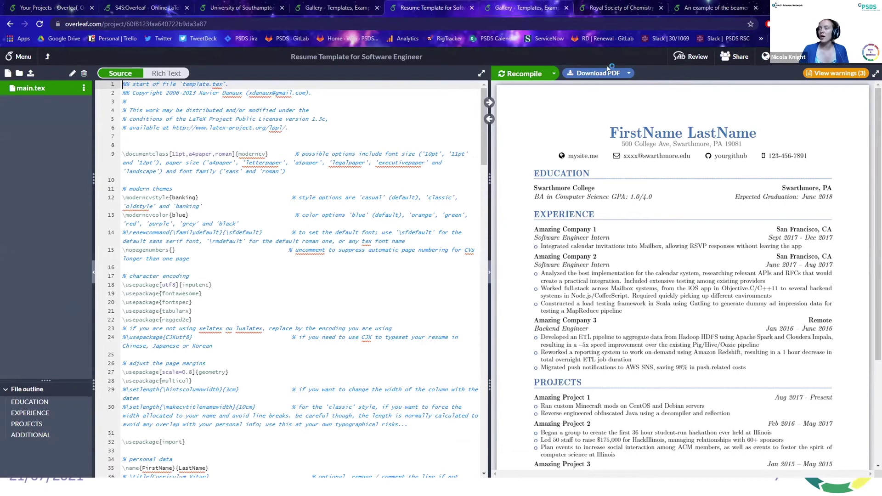
Browse the academic journal templates gallery, then move on to the Southampton thesis template
{"action": "key", "text": "ctrl+Tab"}
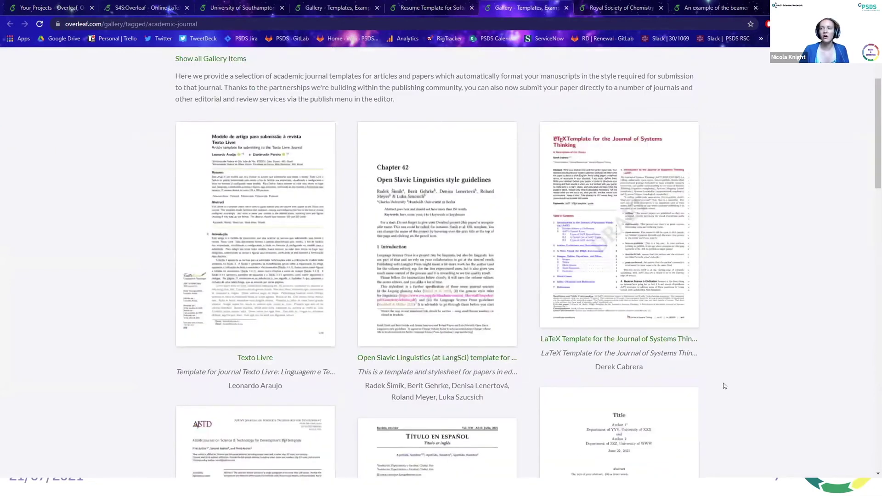
{"action": "scroll", "coordinate": [723, 386], "scroll_direction": "up", "scroll_amount": 2}
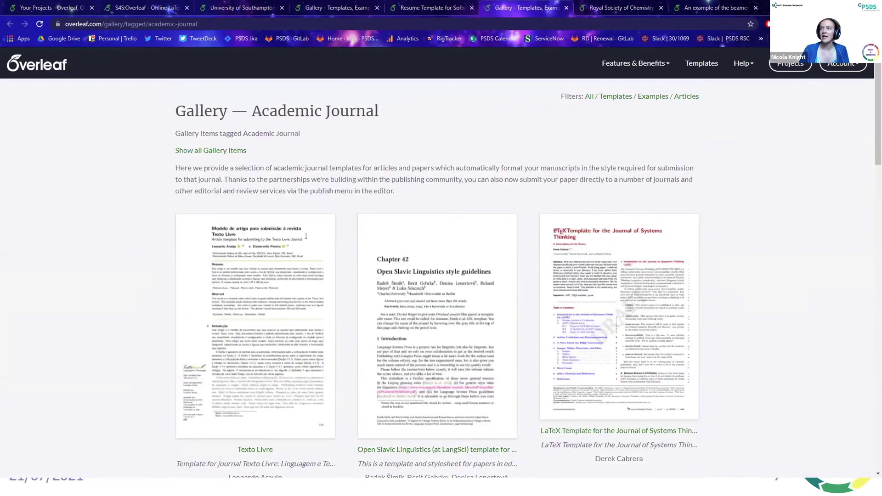
{"action": "key", "text": "ctrl+Tab"}
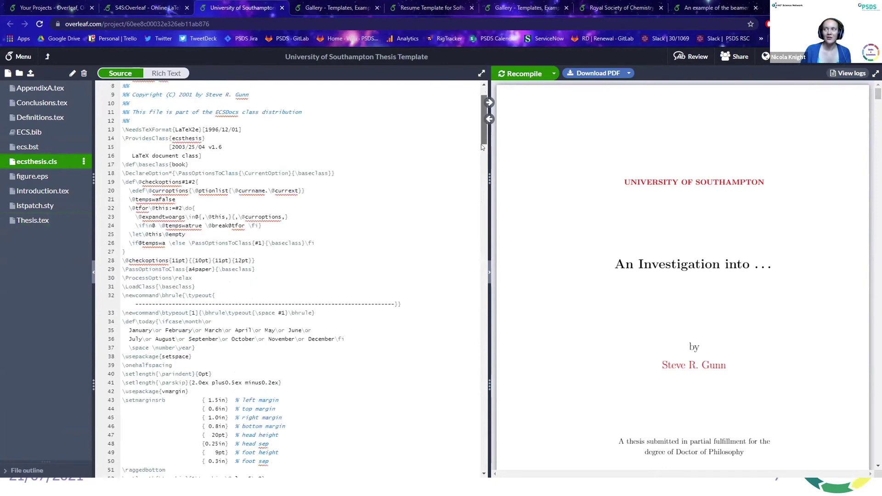
Read down through ecsthesis.cls, then switch to mystyle.sty in TeXworks
{"action": "scroll", "coordinate": [475, 166], "scroll_direction": "down", "scroll_amount": 8}
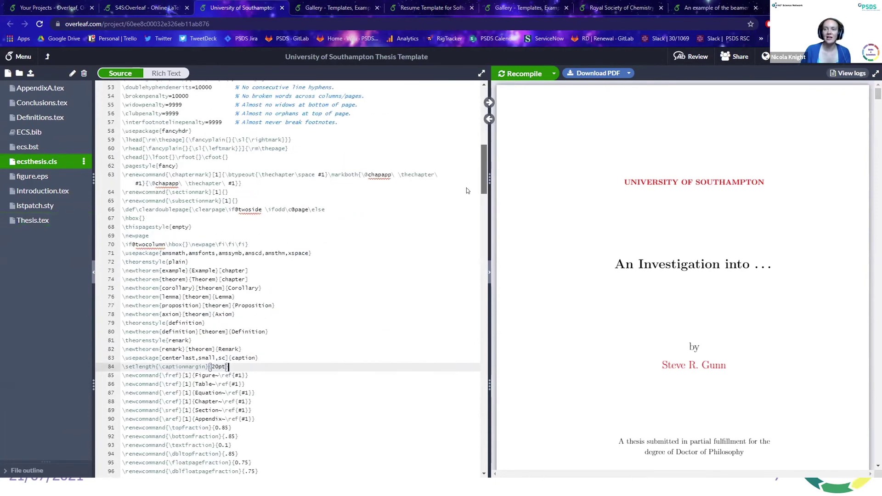
{"action": "scroll", "coordinate": [461, 208], "scroll_direction": "down", "scroll_amount": 8}
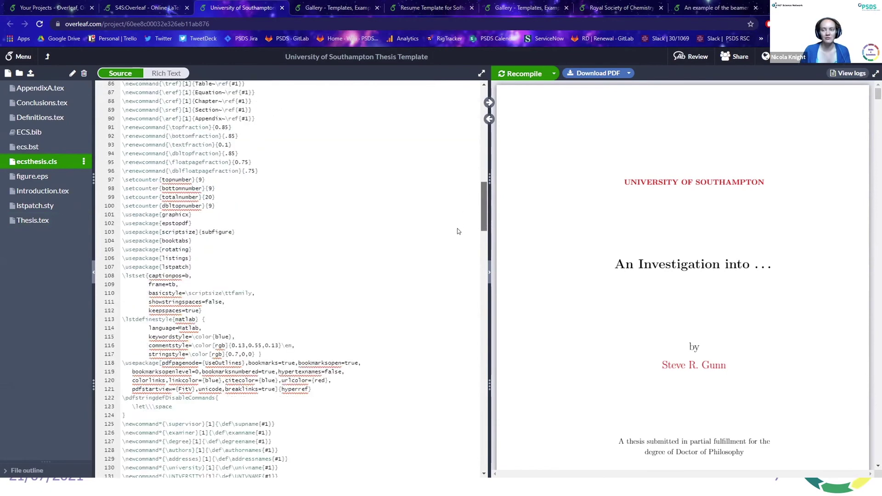
{"action": "scroll", "coordinate": [457, 241], "scroll_direction": "down", "scroll_amount": 8}
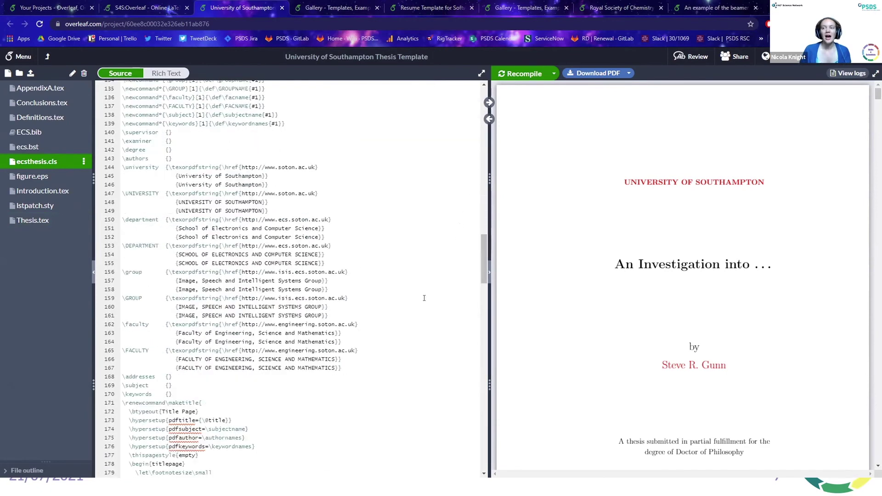
{"action": "scroll", "coordinate": [483, 253], "scroll_direction": "down", "scroll_amount": 5}
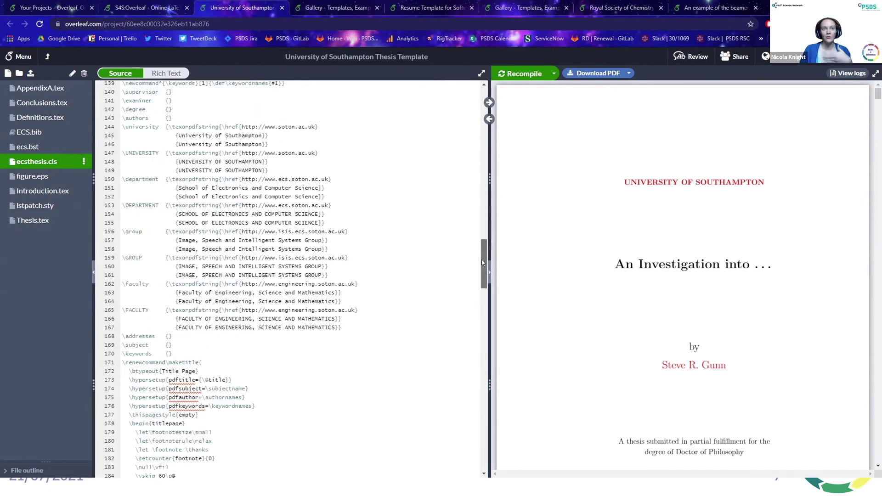
{"action": "scroll", "coordinate": [483, 290], "scroll_direction": "down", "scroll_amount": 10}
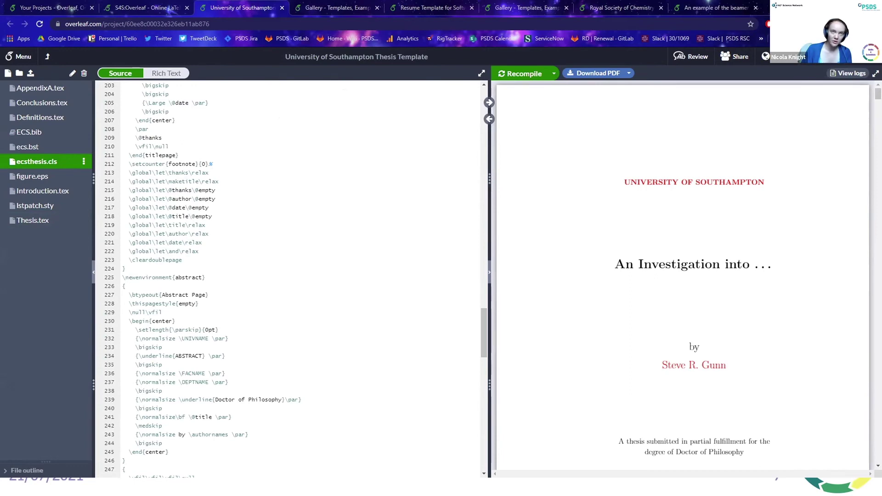
{"action": "key", "text": "alt+Tab"}
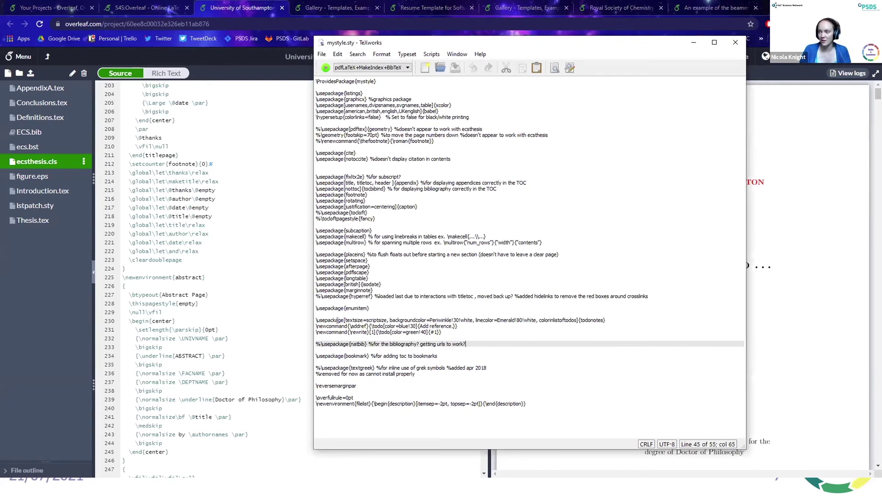
Highlight the todonotes, \addref and mystyle lines in mystyle.sty, then open Thesis.tex in Overleaf
{"action": "left_click_drag", "start_coordinate": [611, 319], "coordinate": [314, 317]}
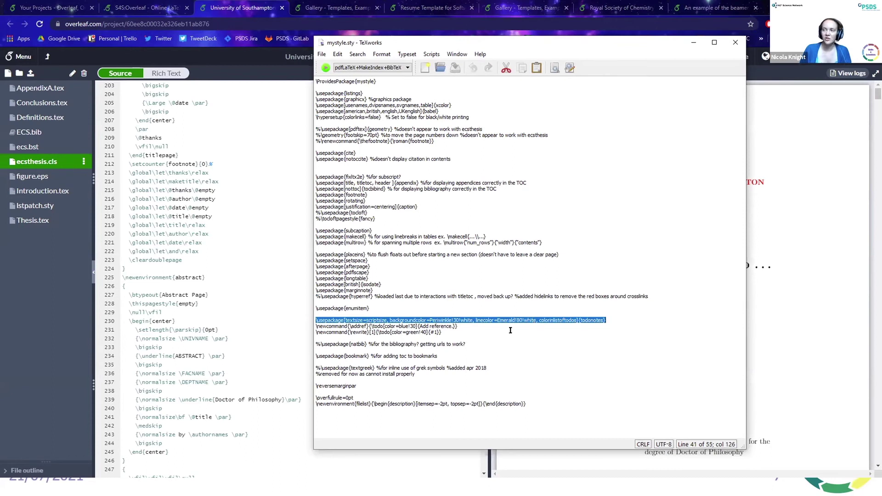
{"action": "left_click_drag", "start_coordinate": [510, 330], "coordinate": [312, 323]}
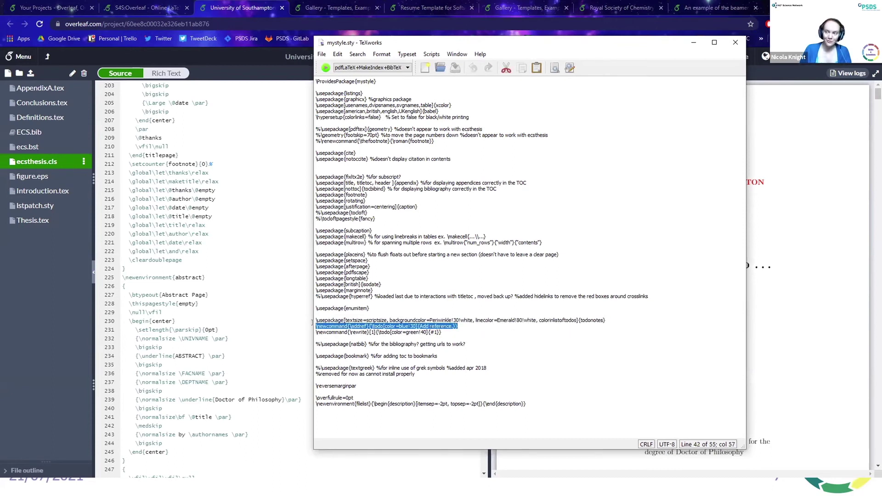
{"action": "left_click", "coordinate": [527, 343]}
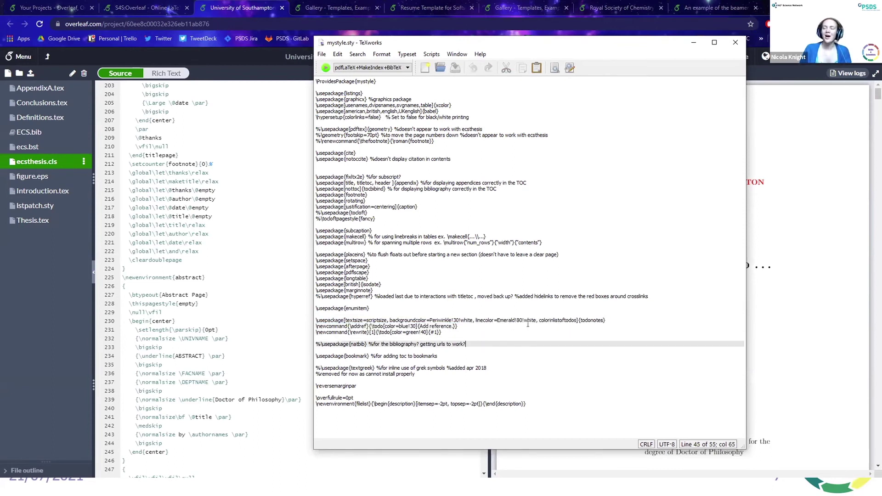
{"action": "double_click", "coordinate": [368, 81]}
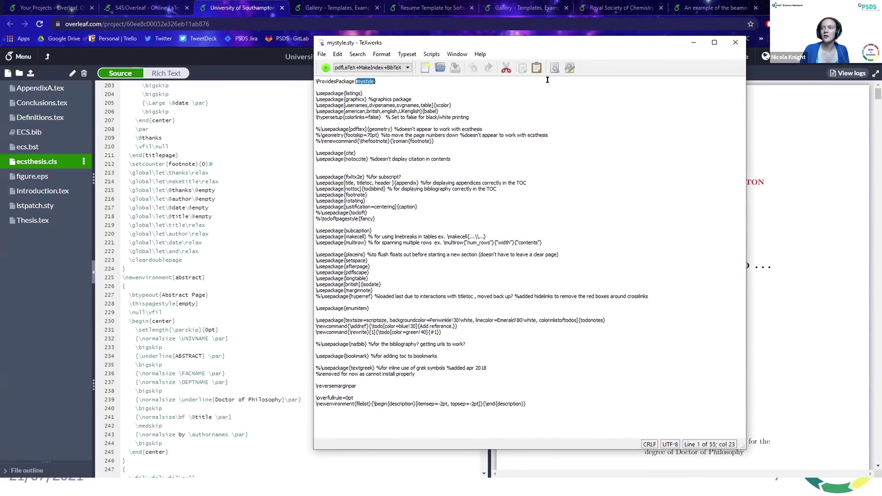
{"action": "left_click_drag", "start_coordinate": [667, 46], "coordinate": [739, 50]}
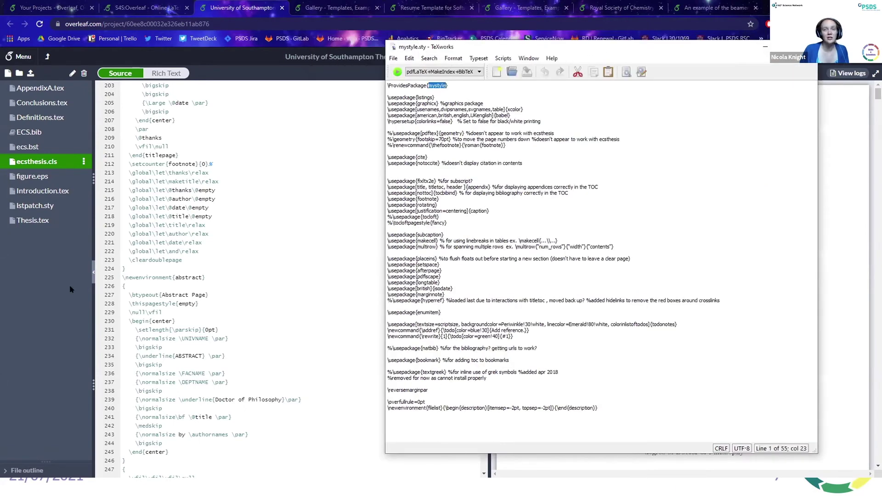
{"action": "left_click", "coordinate": [34, 221]}
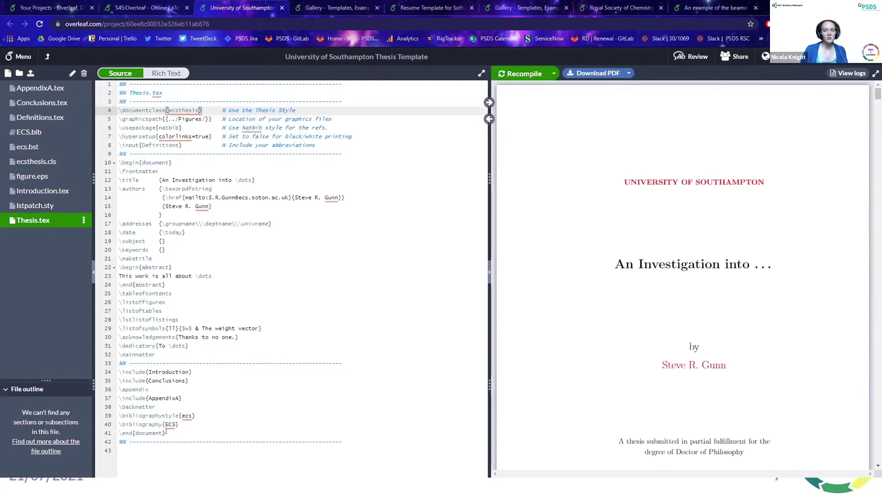
Mark \include on line 34 of Thesis.tex, then switch to the S4S:Overleaf project
{"action": "left_click_drag", "start_coordinate": [119, 372], "coordinate": [147, 373]}
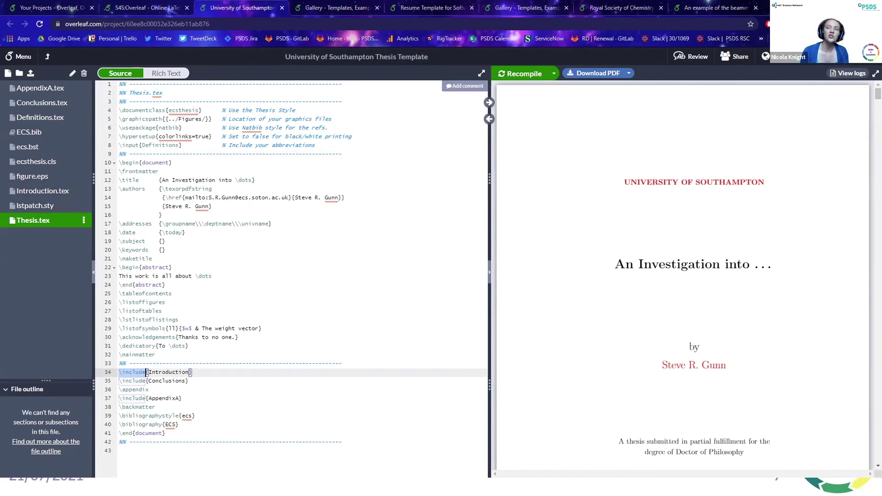
{"action": "left_click", "coordinate": [156, 8]}
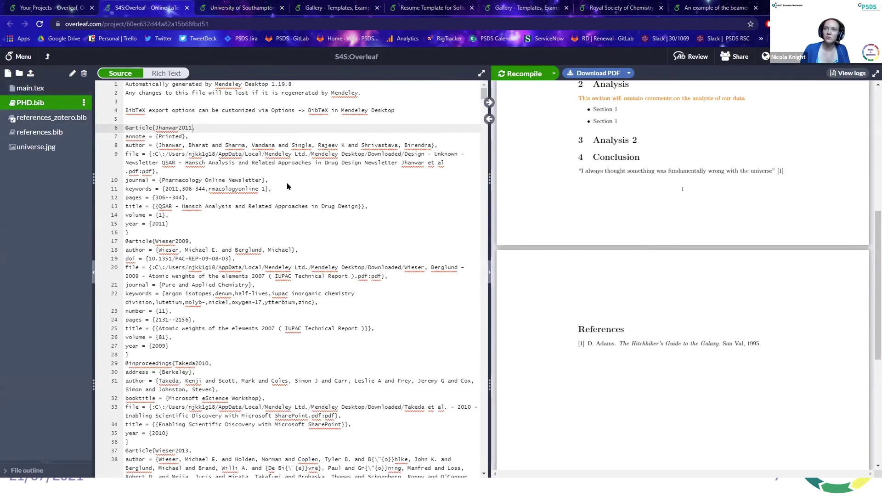
Add the [draft] option to \documentclass on line 1 of main.tex and save
{"action": "left_click", "coordinate": [30, 88]}
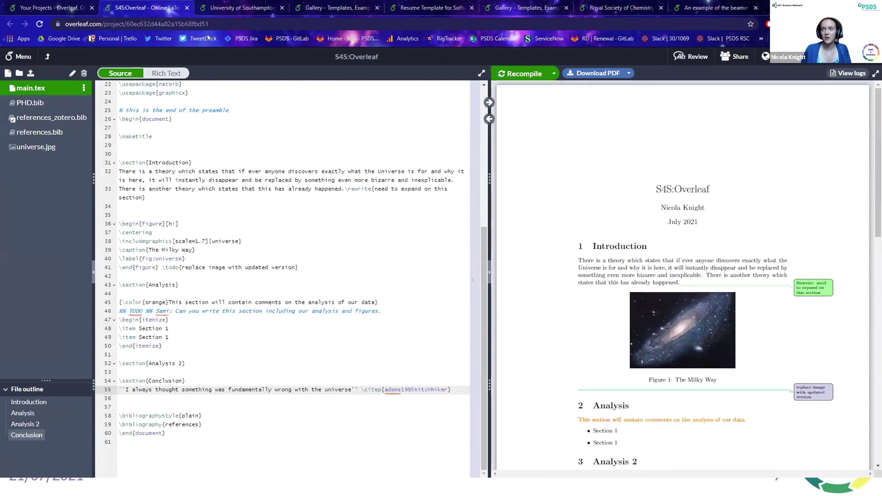
{"action": "scroll", "coordinate": [157, 154], "scroll_direction": "up", "scroll_amount": 5}
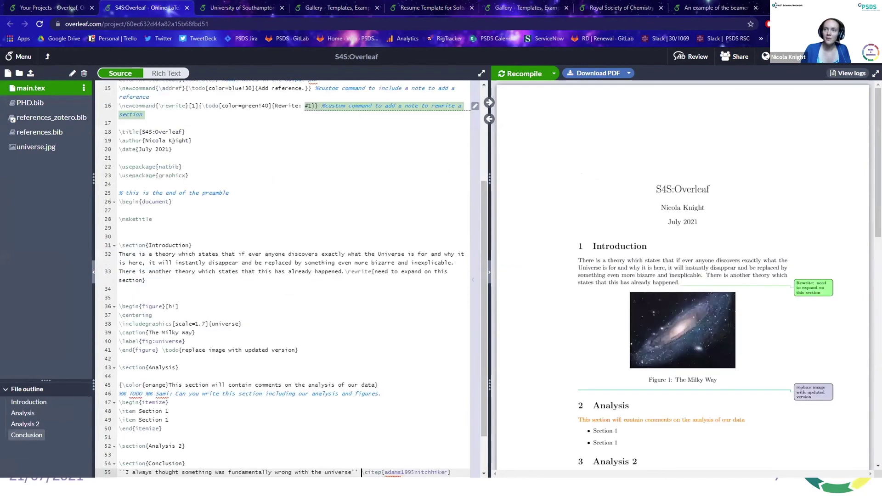
{"action": "left_click", "coordinate": [166, 84]}
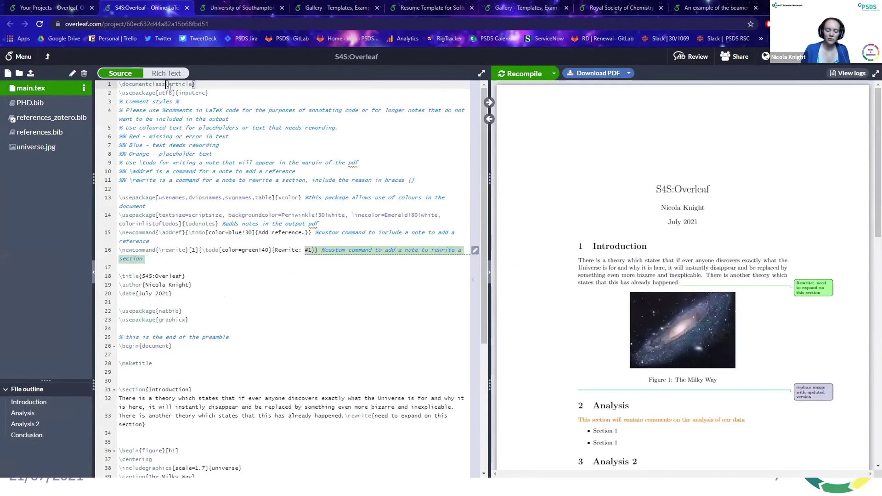
{"action": "type", "text": "s[dratf"}
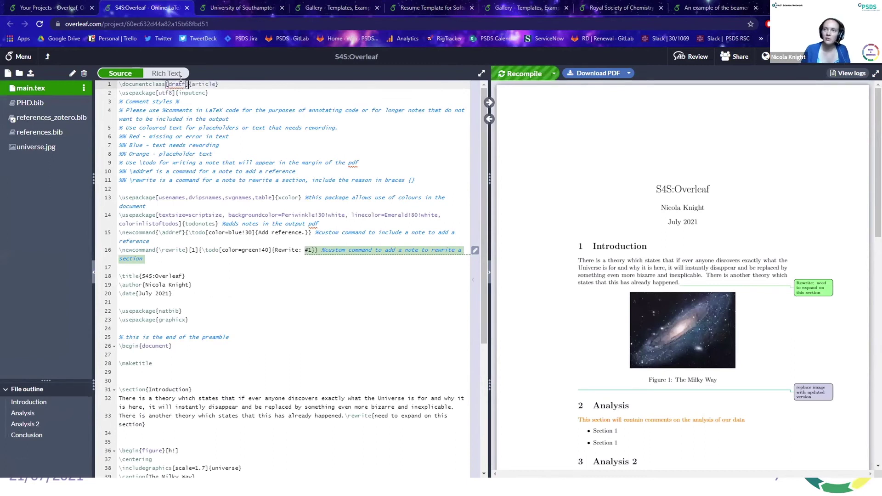
{"action": "key", "text": "Left"}
{"action": "key", "text": "BackSpace"}
{"action": "key", "text": "Right"}
{"action": "type", "text": "t"}
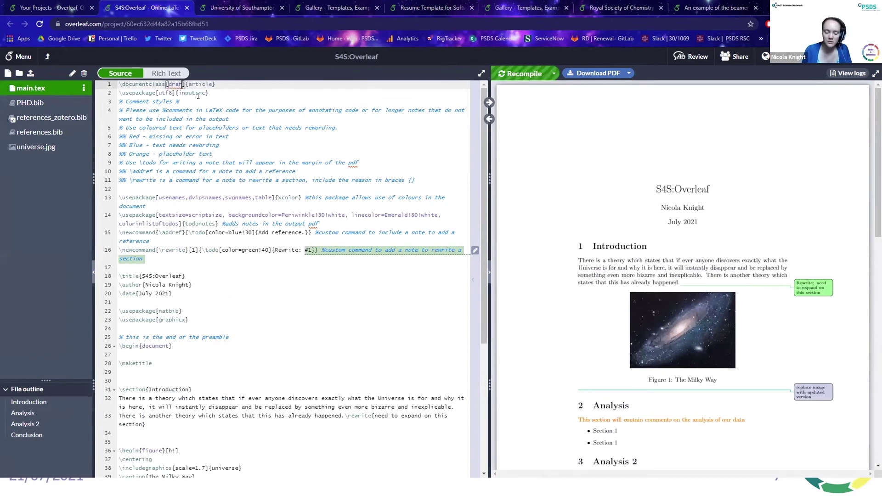
{"action": "key", "text": "ctrl+s"}
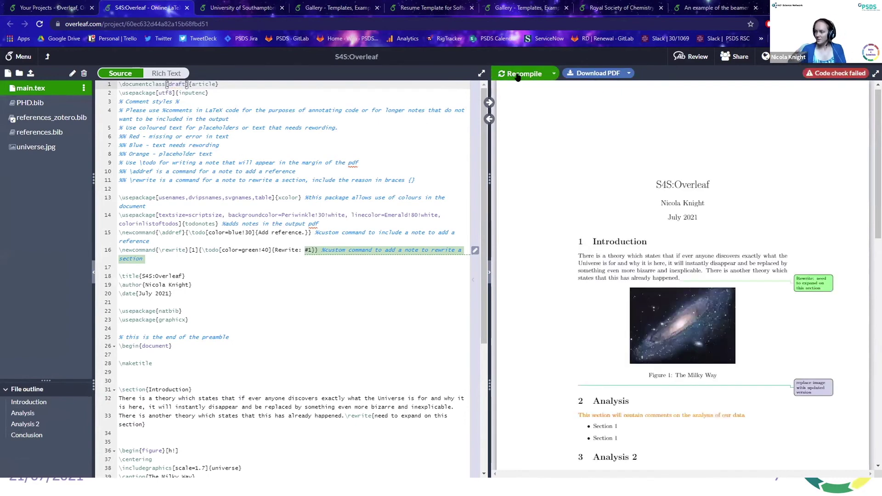
Recompile so the figure becomes a universe.jpg placeholder box, then return to the thesis template
{"action": "left_click", "coordinate": [518, 76]}
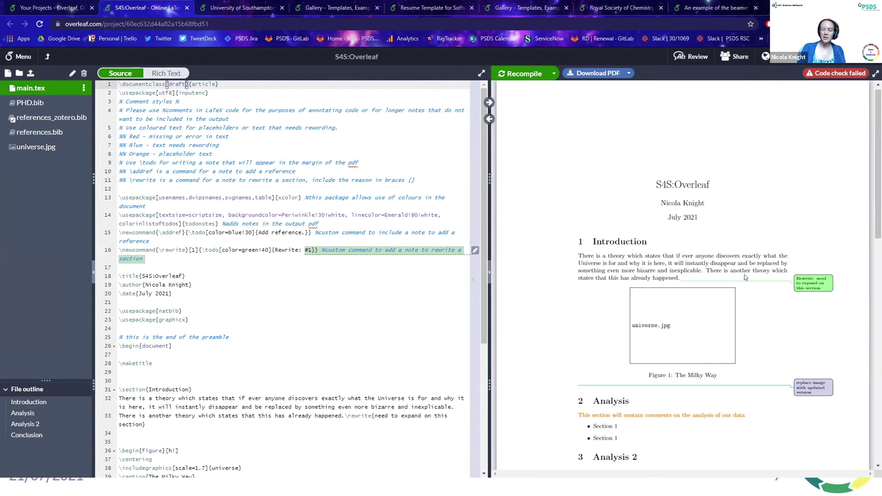
{"action": "scroll", "coordinate": [744, 274], "scroll_direction": "down", "scroll_amount": 1}
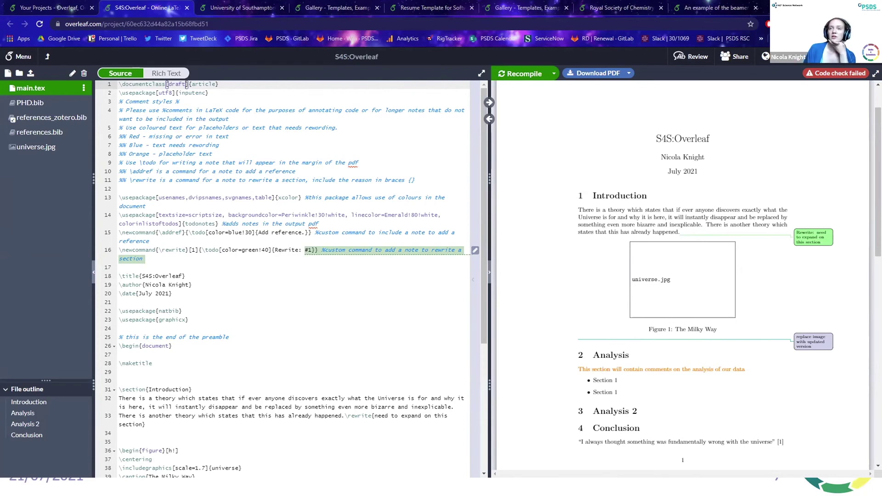
{"action": "left_click", "coordinate": [214, 7]}
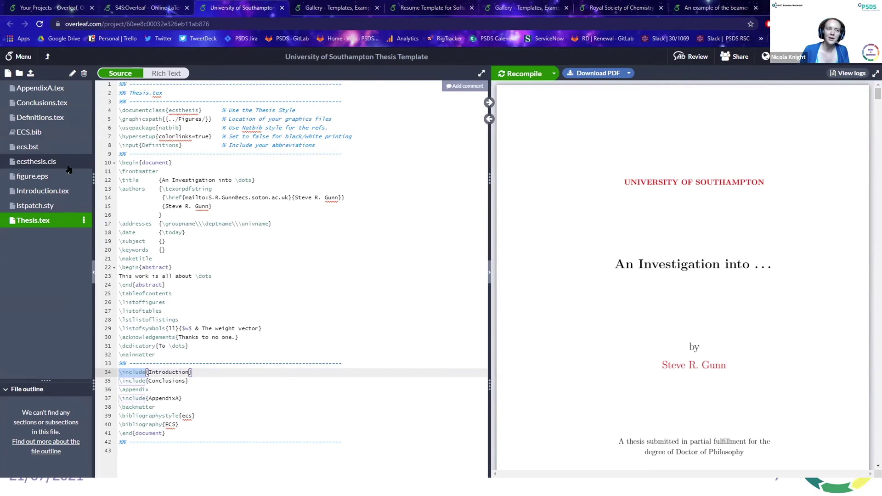
Back in S4S:Overleaf, browse the Submit dialog's journal and repository options, then close it
{"action": "left_click", "coordinate": [39, 7]}
{"action": "left_click", "coordinate": [144, 8]}
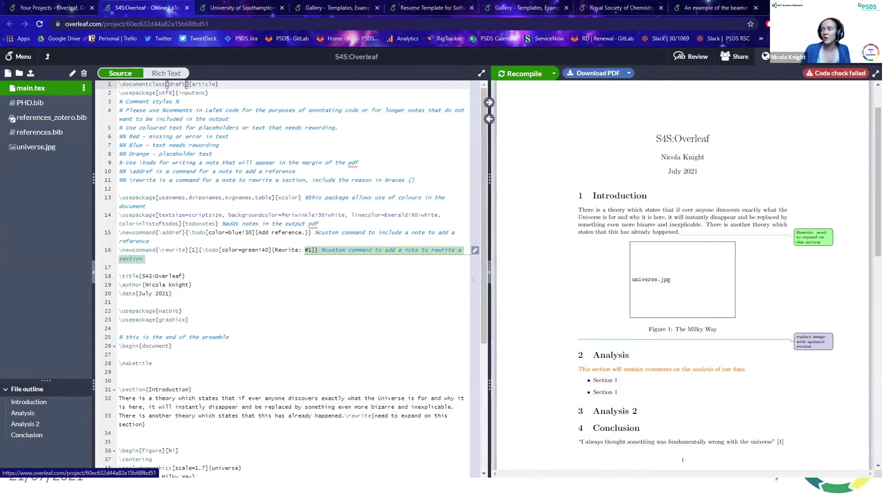
{"action": "left_click", "coordinate": [781, 57]}
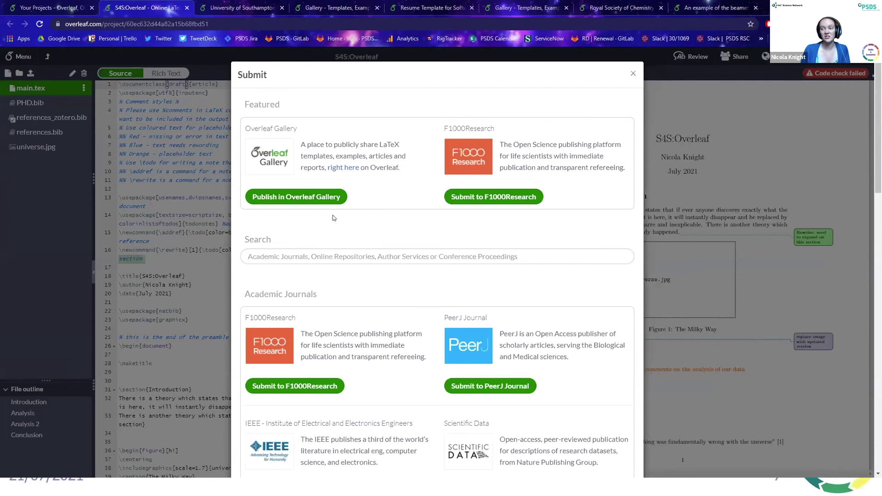
{"action": "scroll", "coordinate": [541, 287], "scroll_direction": "down", "scroll_amount": 7}
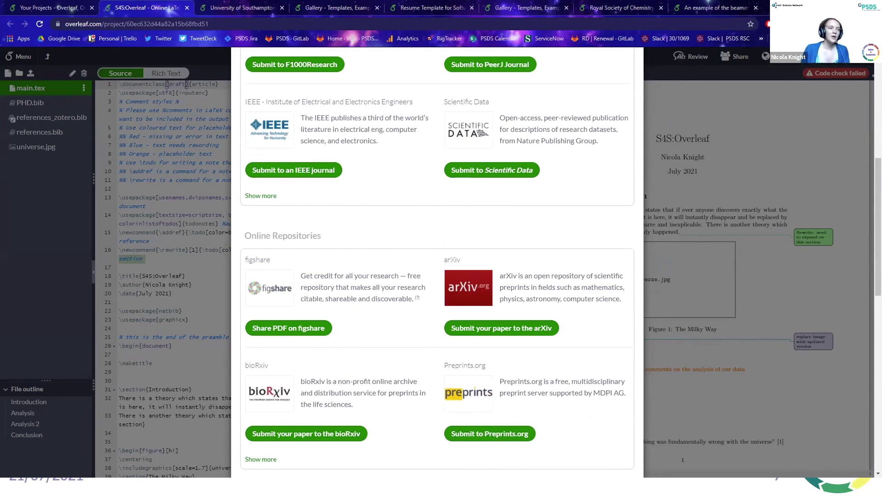
{"action": "key", "text": "Escape"}
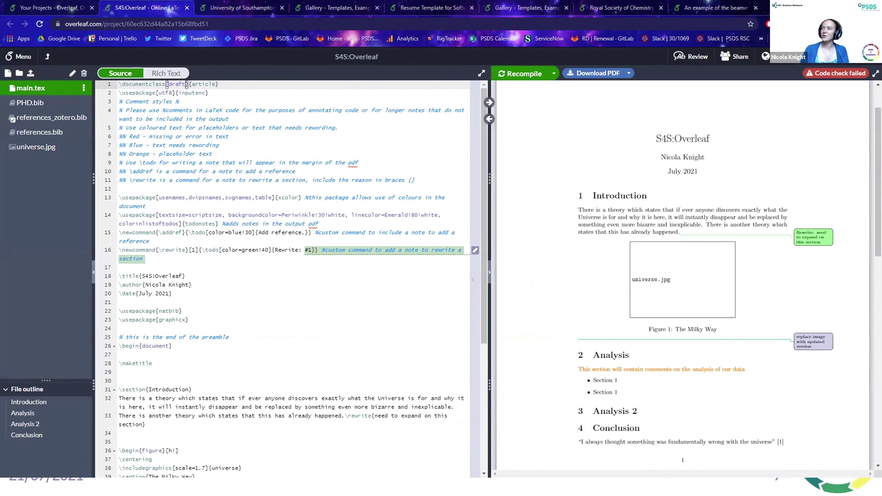
{"action": "left_click", "coordinate": [717, 8]}
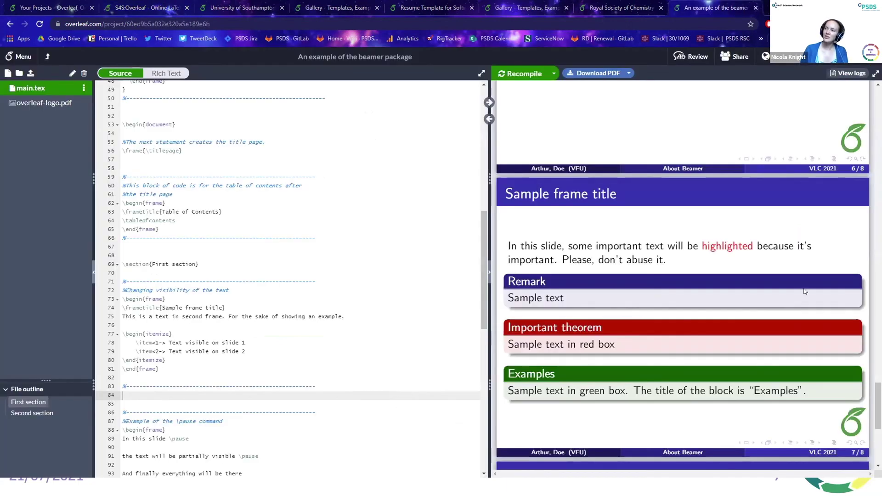
Scroll the beamer PDF from the title slide to slide 8's two-column E = mc² slide
{"action": "scroll", "coordinate": [827, 207], "scroll_direction": "up", "scroll_amount": 15}
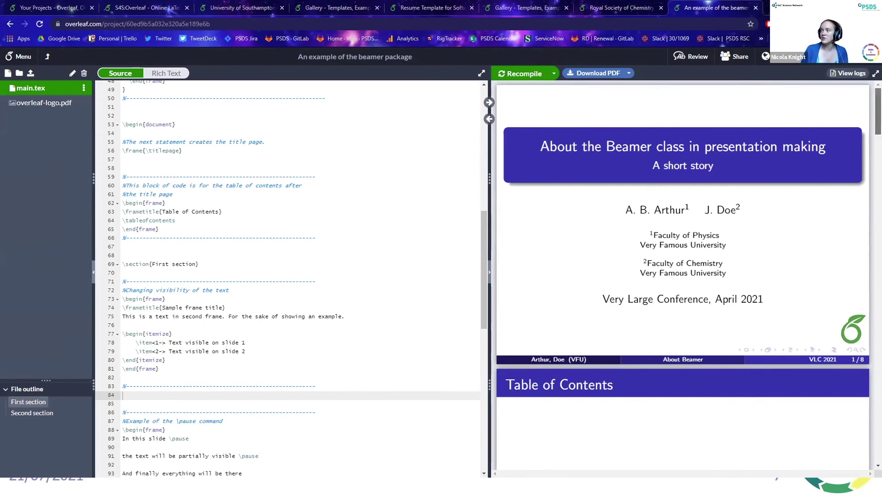
{"action": "left_click_drag", "start_coordinate": [878, 111], "coordinate": [878, 141]}
{"action": "scroll", "coordinate": [683, 276], "scroll_direction": "down", "scroll_amount": 11}
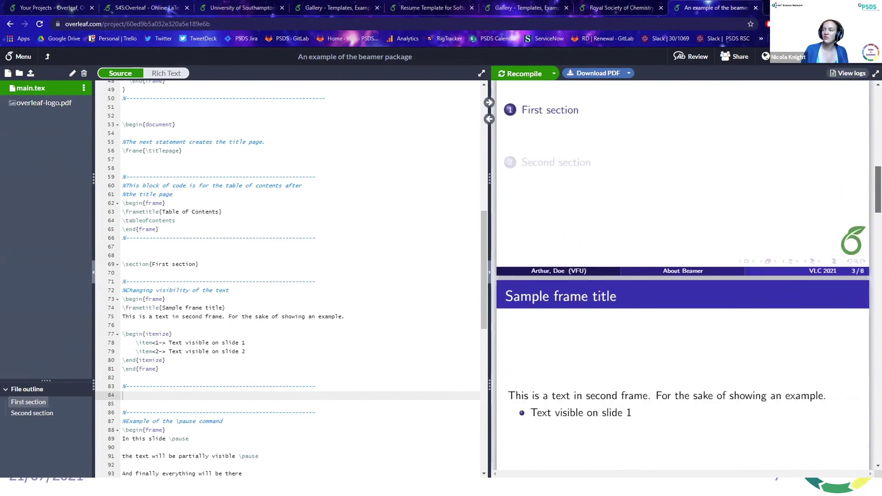
{"action": "scroll", "coordinate": [682, 276], "scroll_direction": "down", "scroll_amount": 16}
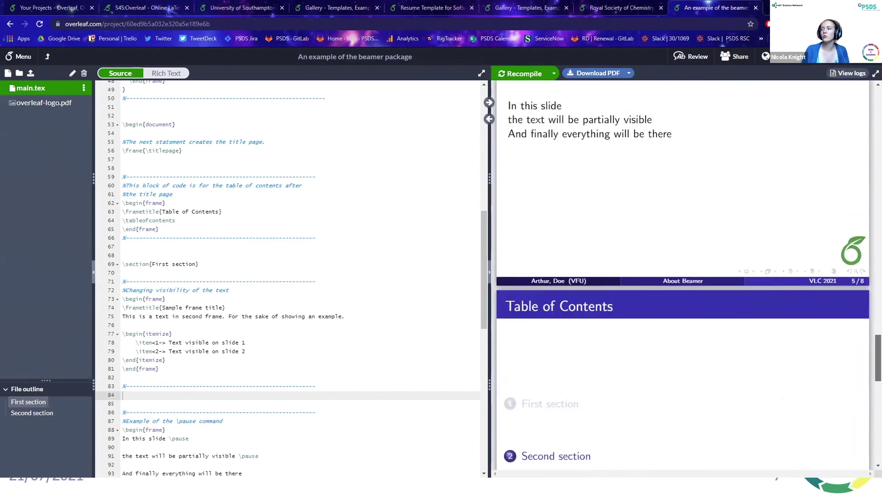
{"action": "scroll", "coordinate": [716, 344], "scroll_direction": "down", "scroll_amount": 8}
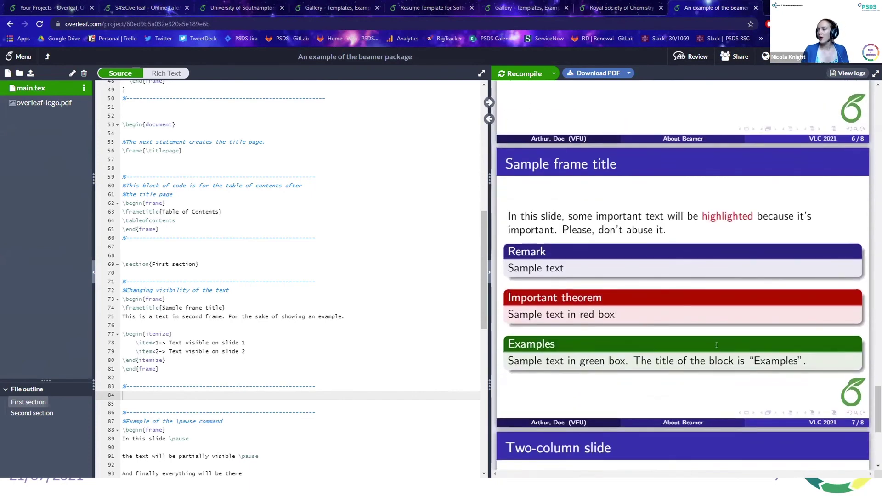
{"action": "scroll", "coordinate": [716, 344], "scroll_direction": "down", "scroll_amount": 1}
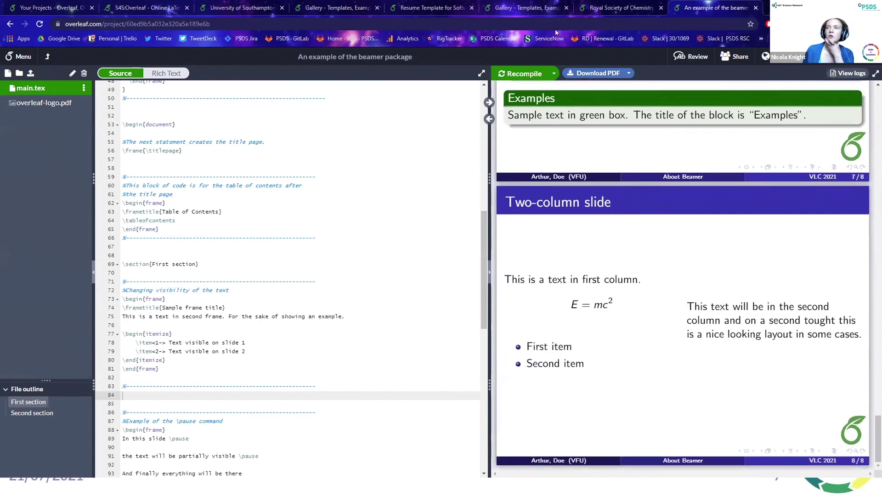